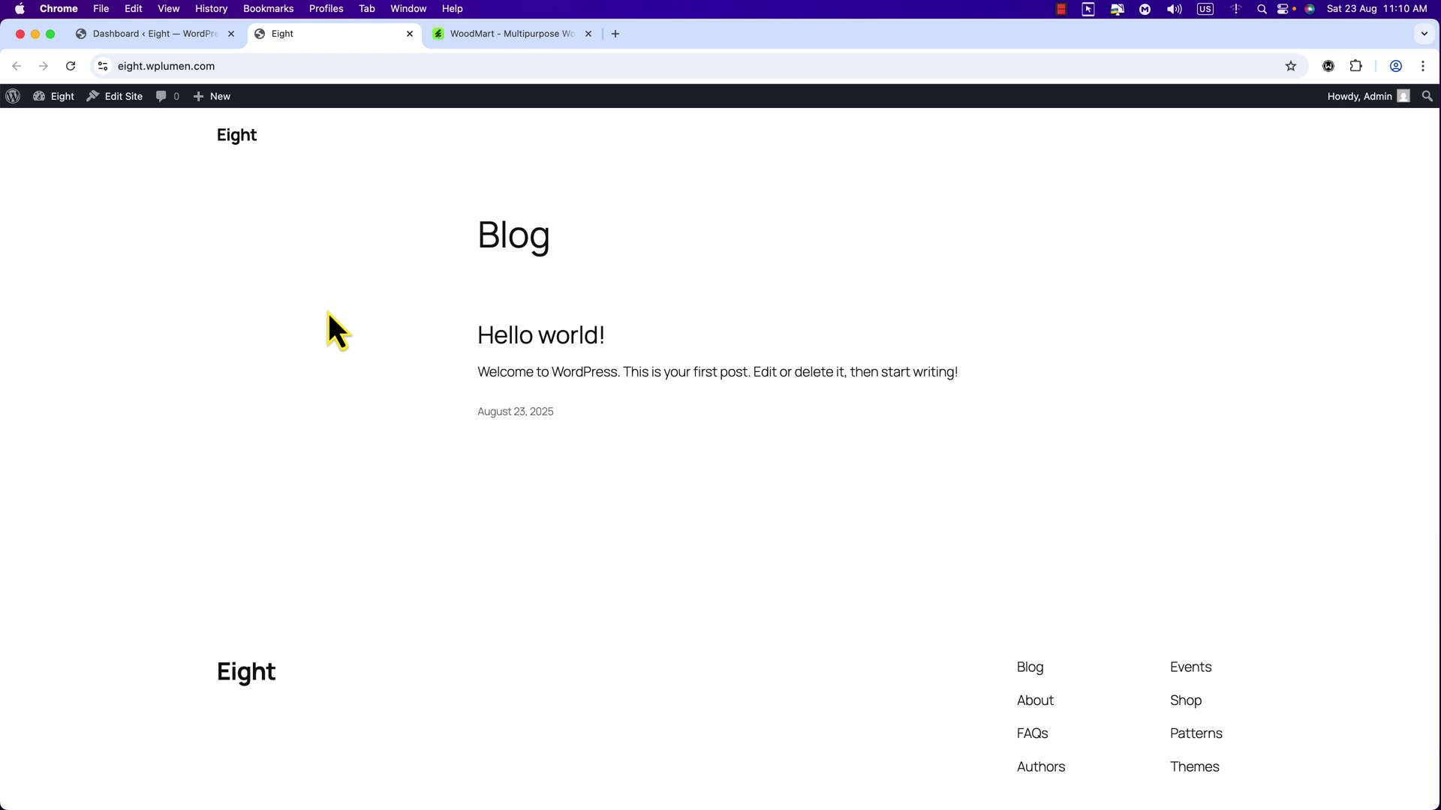
# Switch to the 'Dashboard ‹ Eight' browser tab to show the WordPress admin dashboard.
pyautogui.hotkey('ctrl', 'shift', 'Tab')
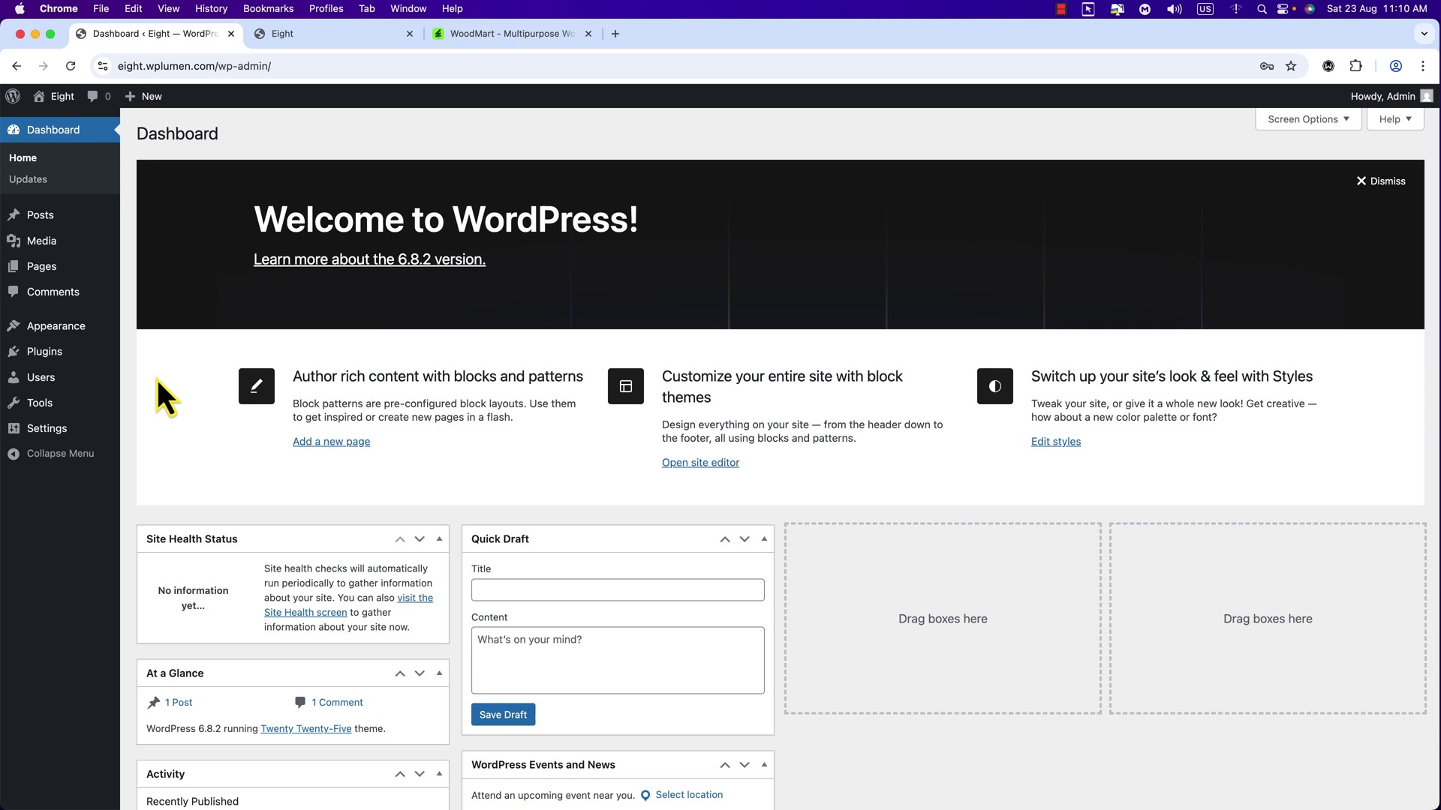
# Go to Appearance > Themes and open the Add Themes page.
pyautogui.moveTo(34, 331)
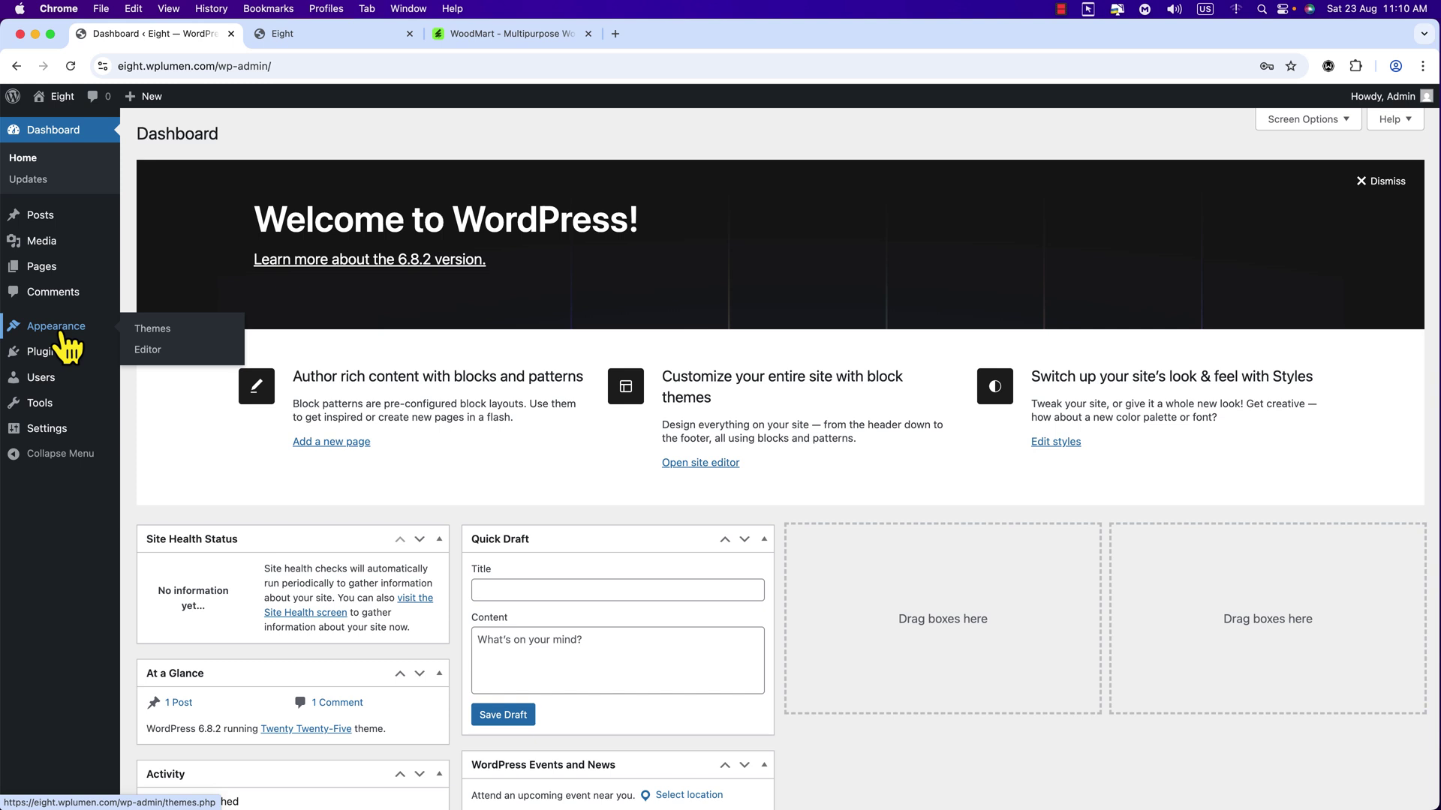
pyautogui.click(159, 331)
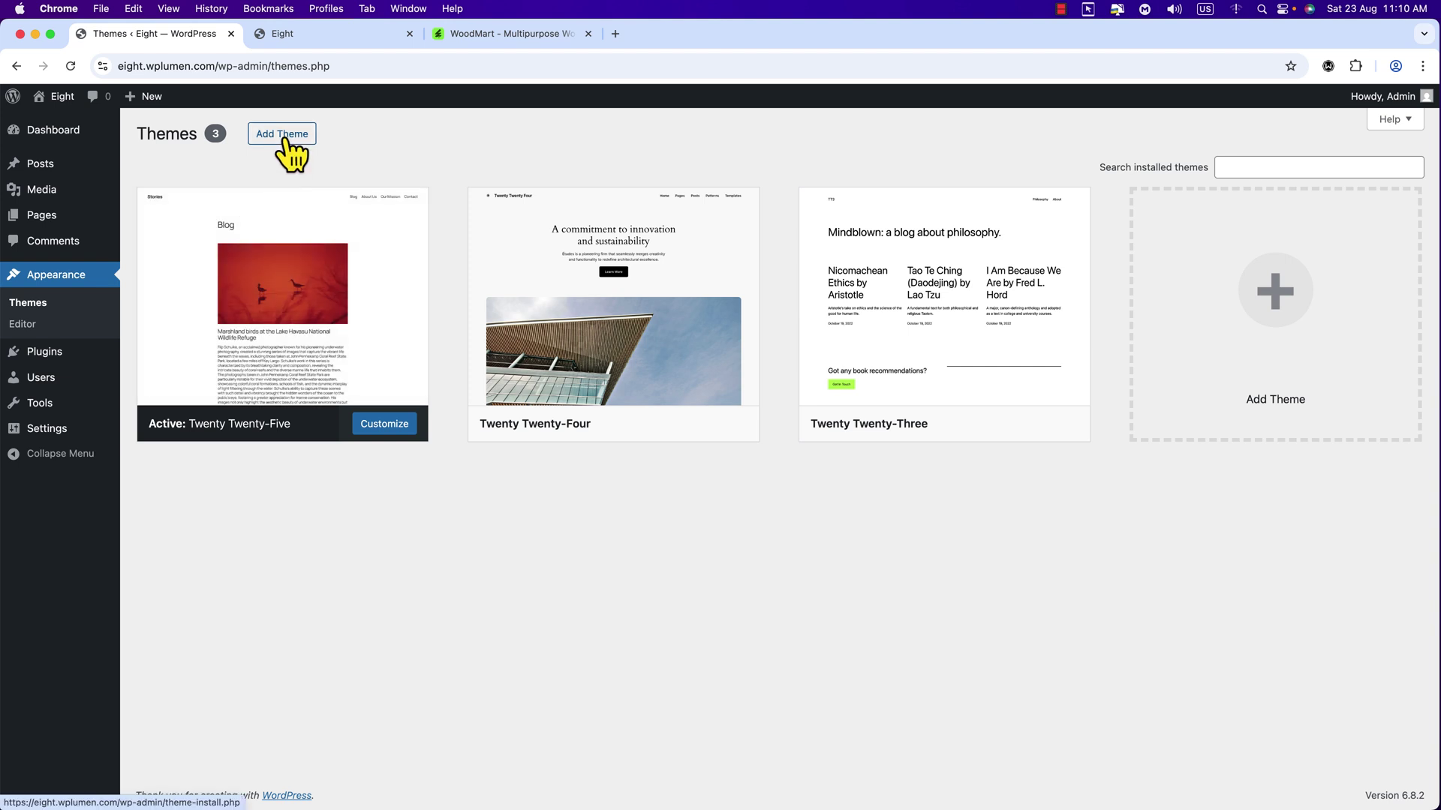
pyautogui.click(286, 140)
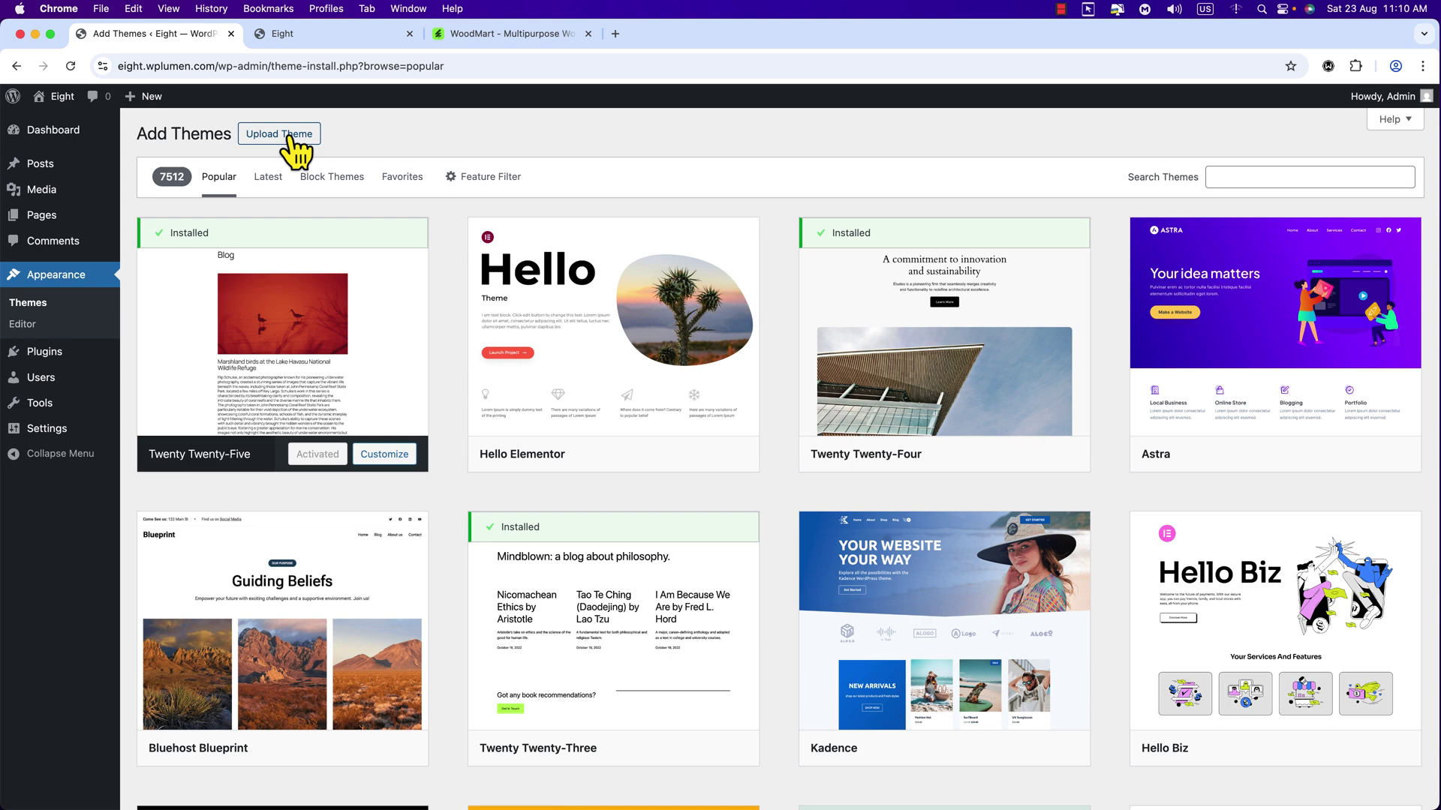
# Upload woodmart.zip through Upload Theme and install it.
pyautogui.click(293, 135)
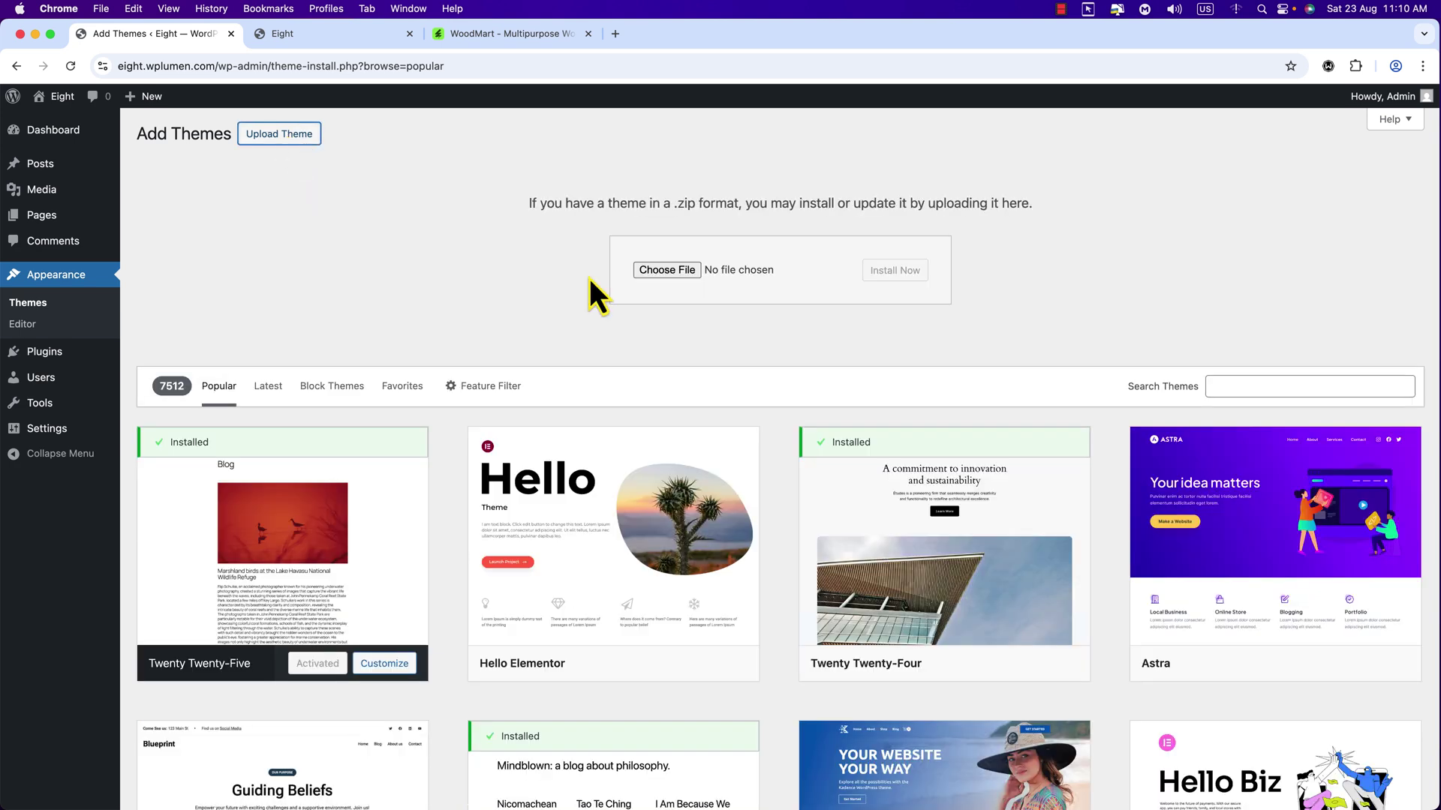
pyautogui.click(667, 270)
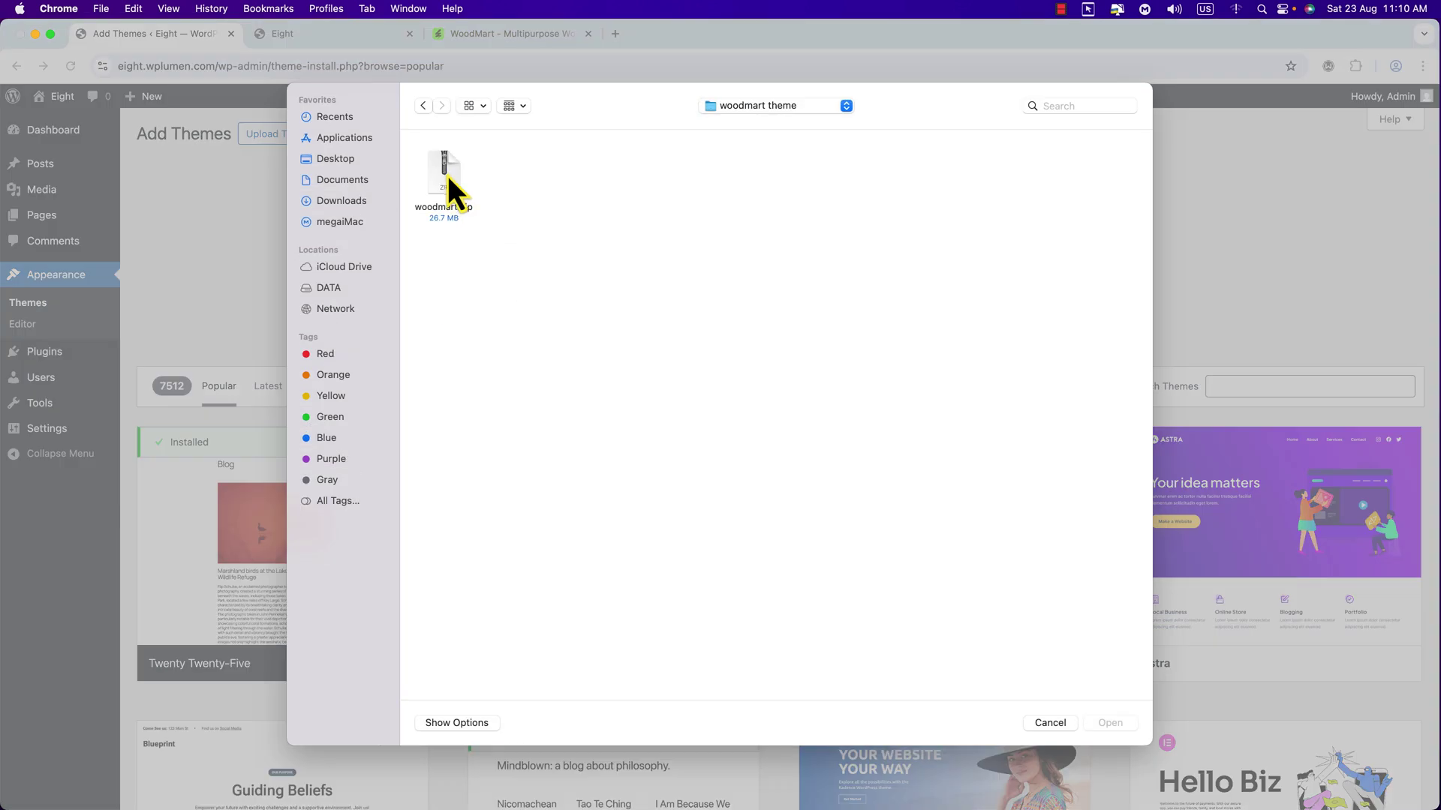
pyautogui.click(450, 180)
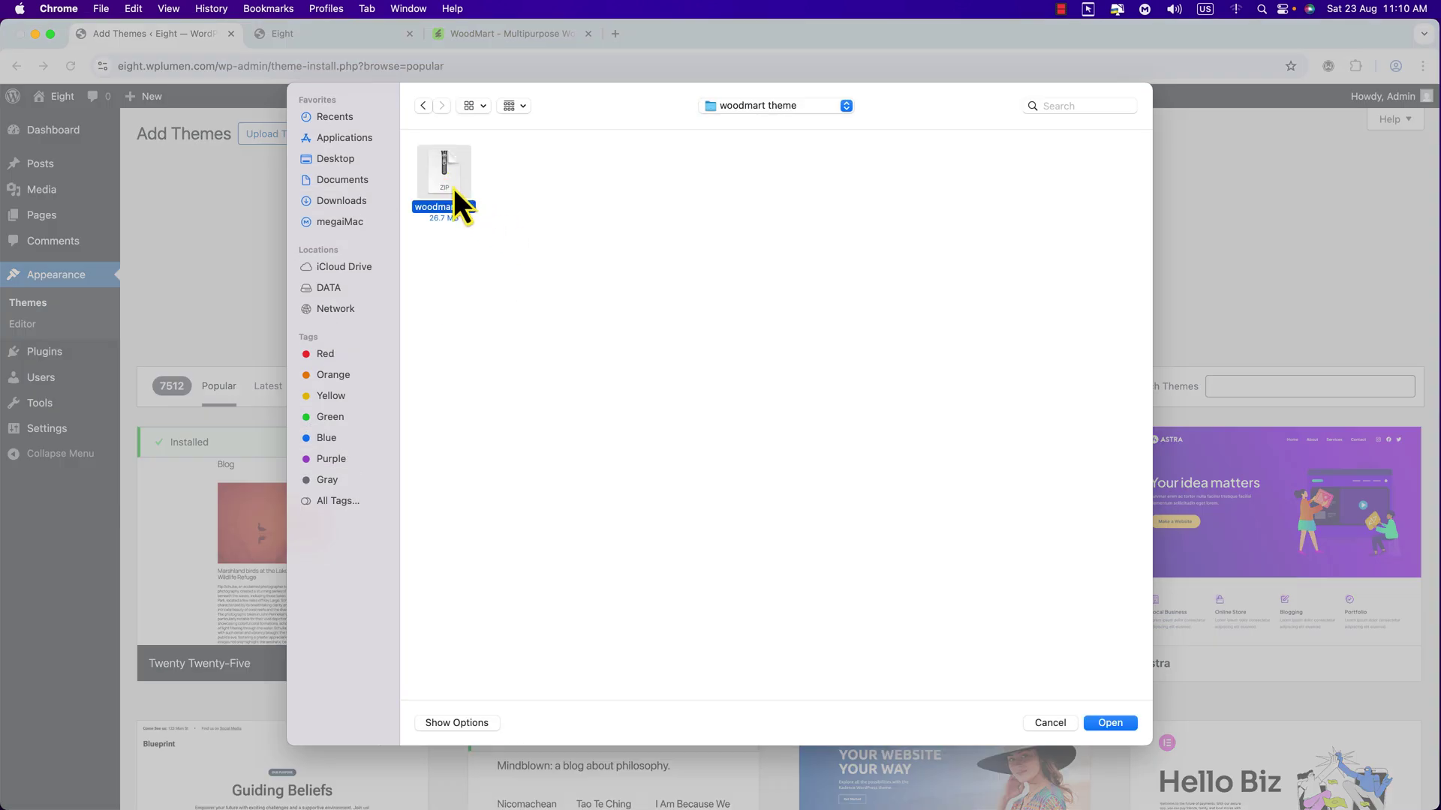
pyautogui.doubleClick(453, 187)
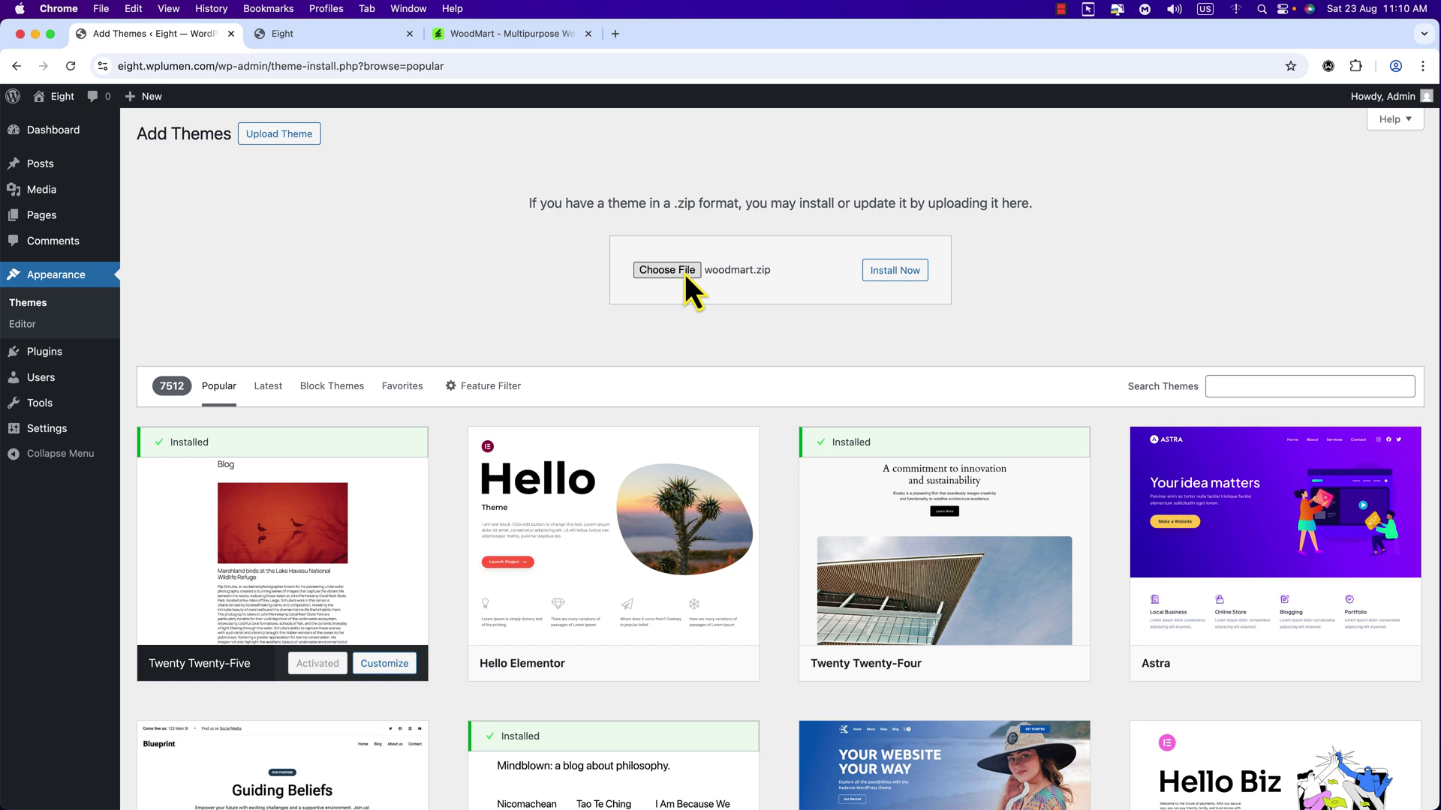
pyautogui.click(895, 275)
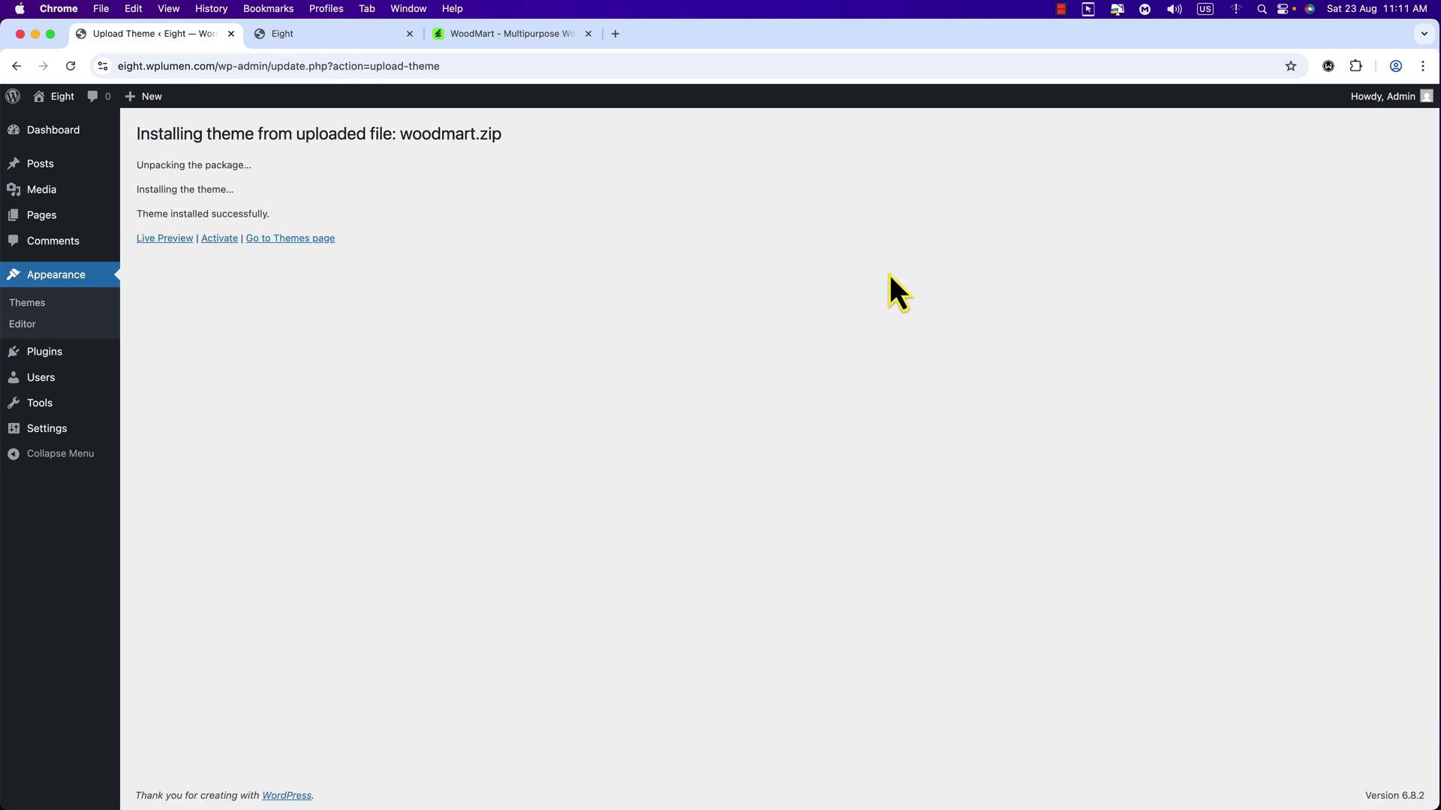
# Activate the WoodMart theme to reach its setup wizard welcome screen.
pyautogui.click(218, 240)
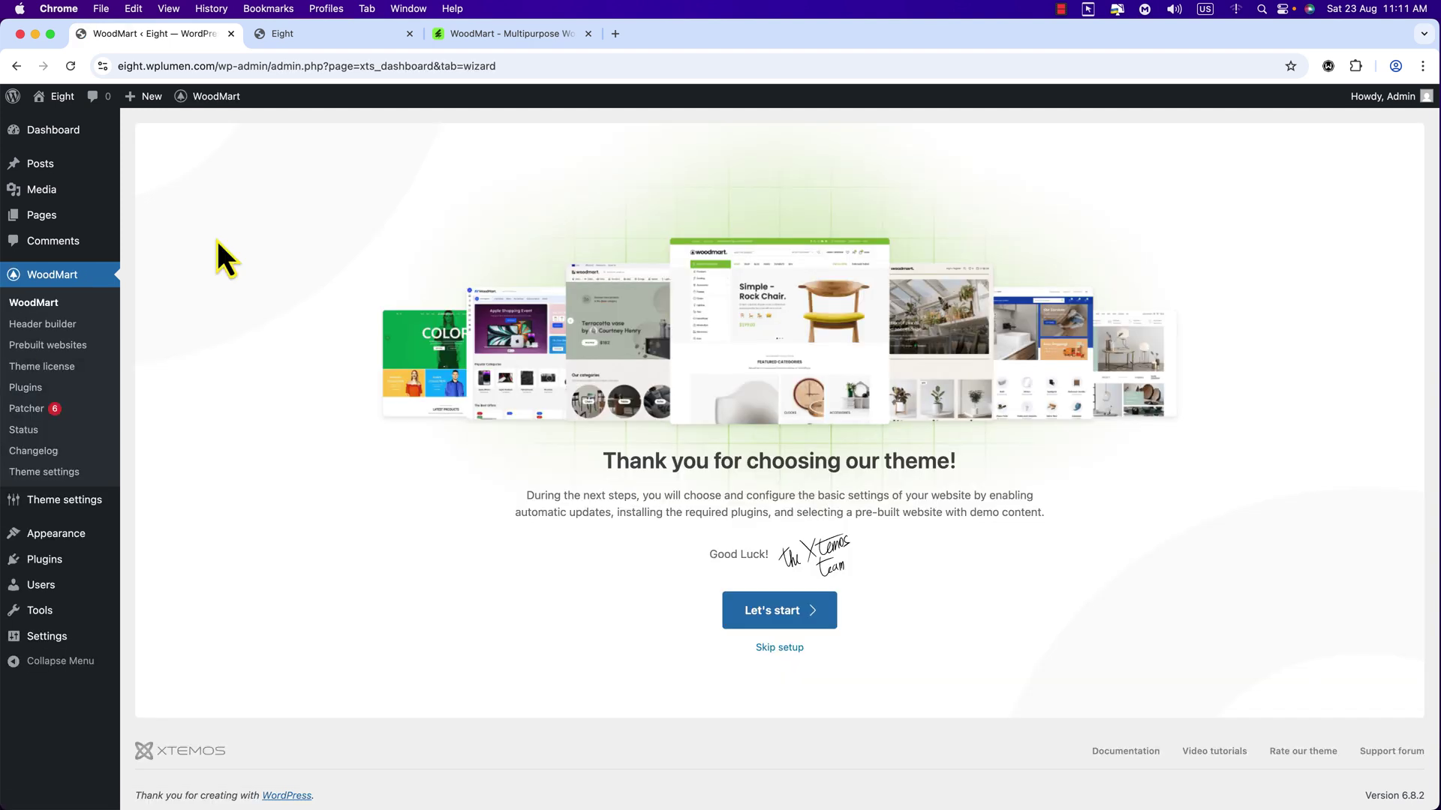
pyautogui.moveTo(605, 462); pyautogui.dragTo(836, 479)
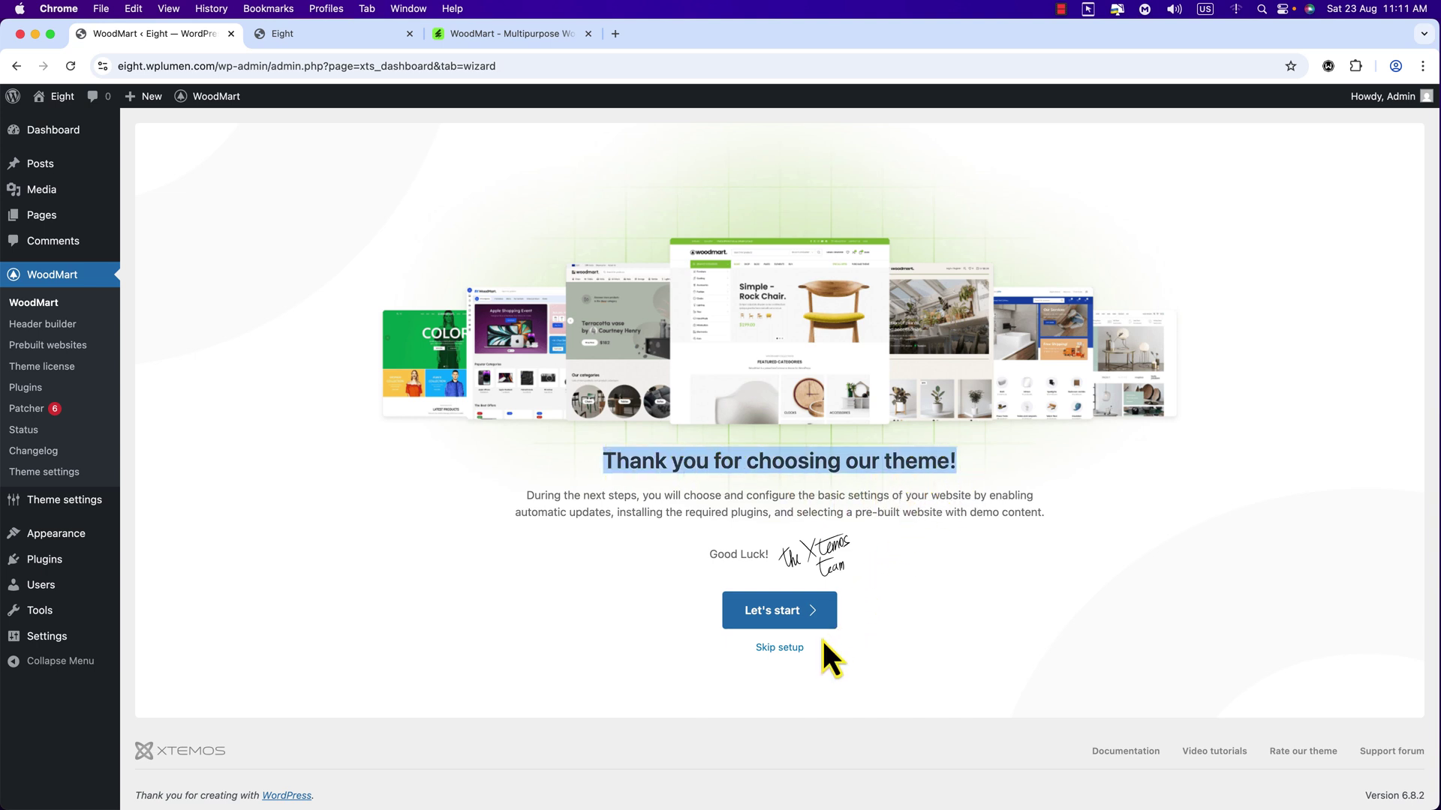
# Start the WoodMart wizard, skip licence activation, and install the WoodMart child theme.
pyautogui.click(776, 616)
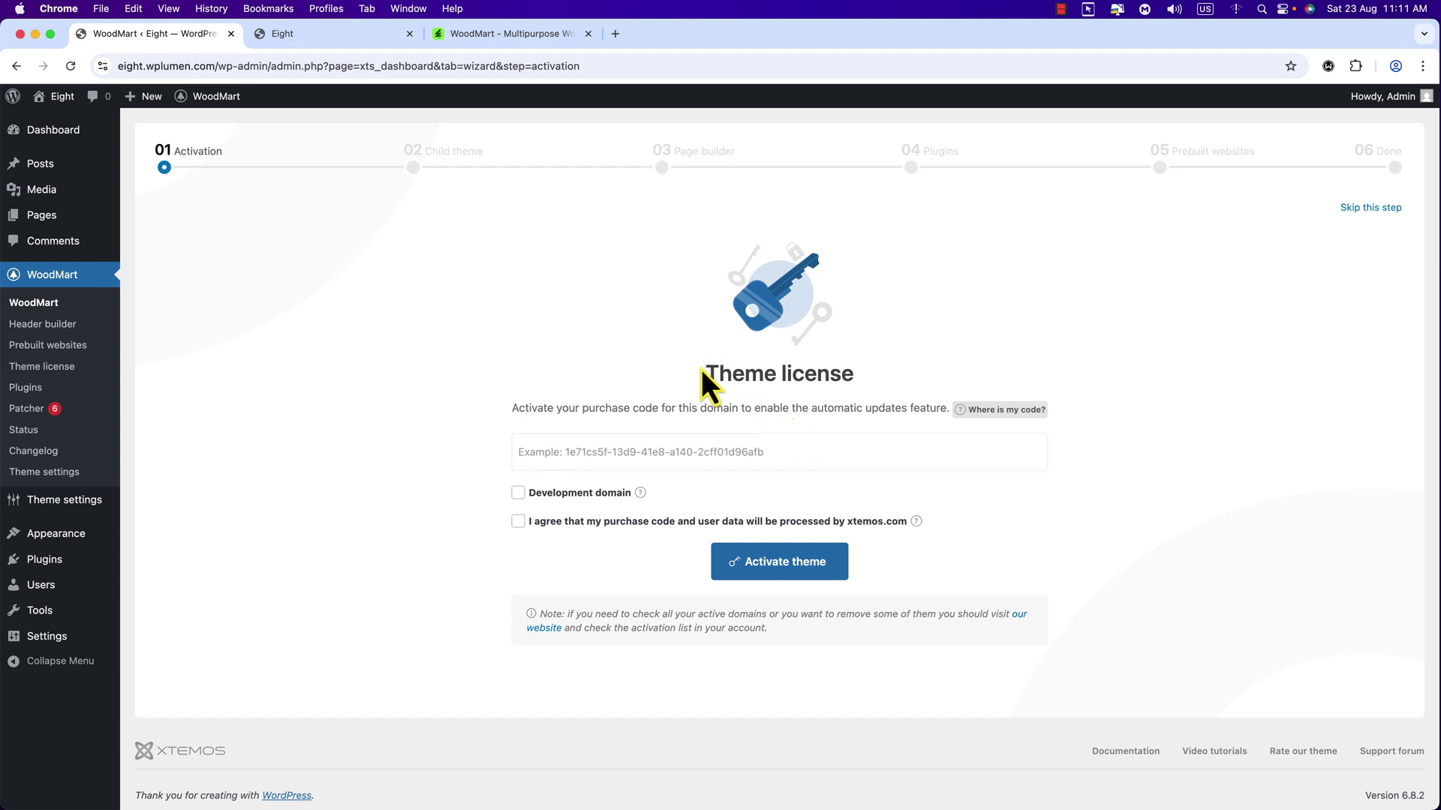
pyautogui.moveTo(706, 373); pyautogui.dragTo(848, 373)
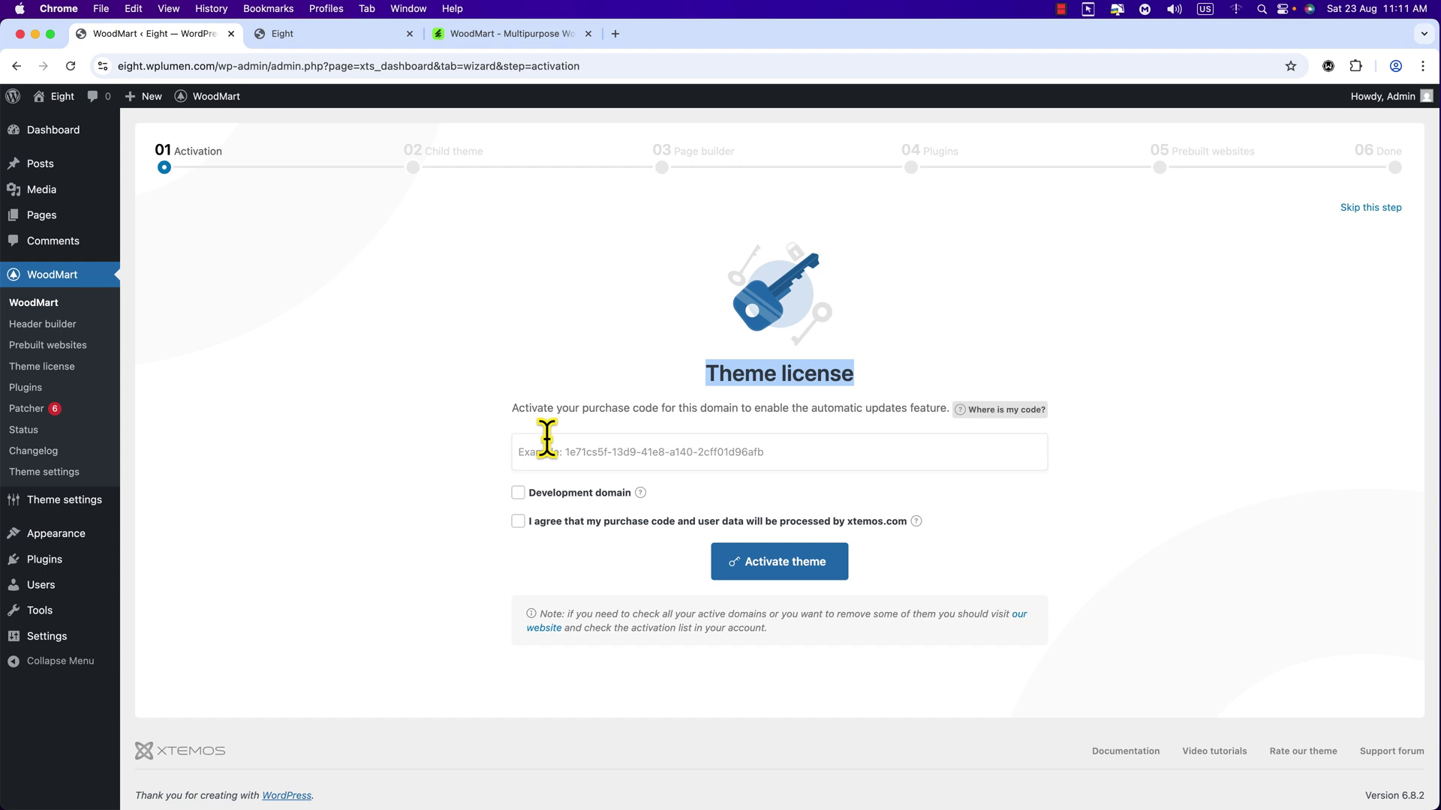
pyautogui.click(1370, 210)
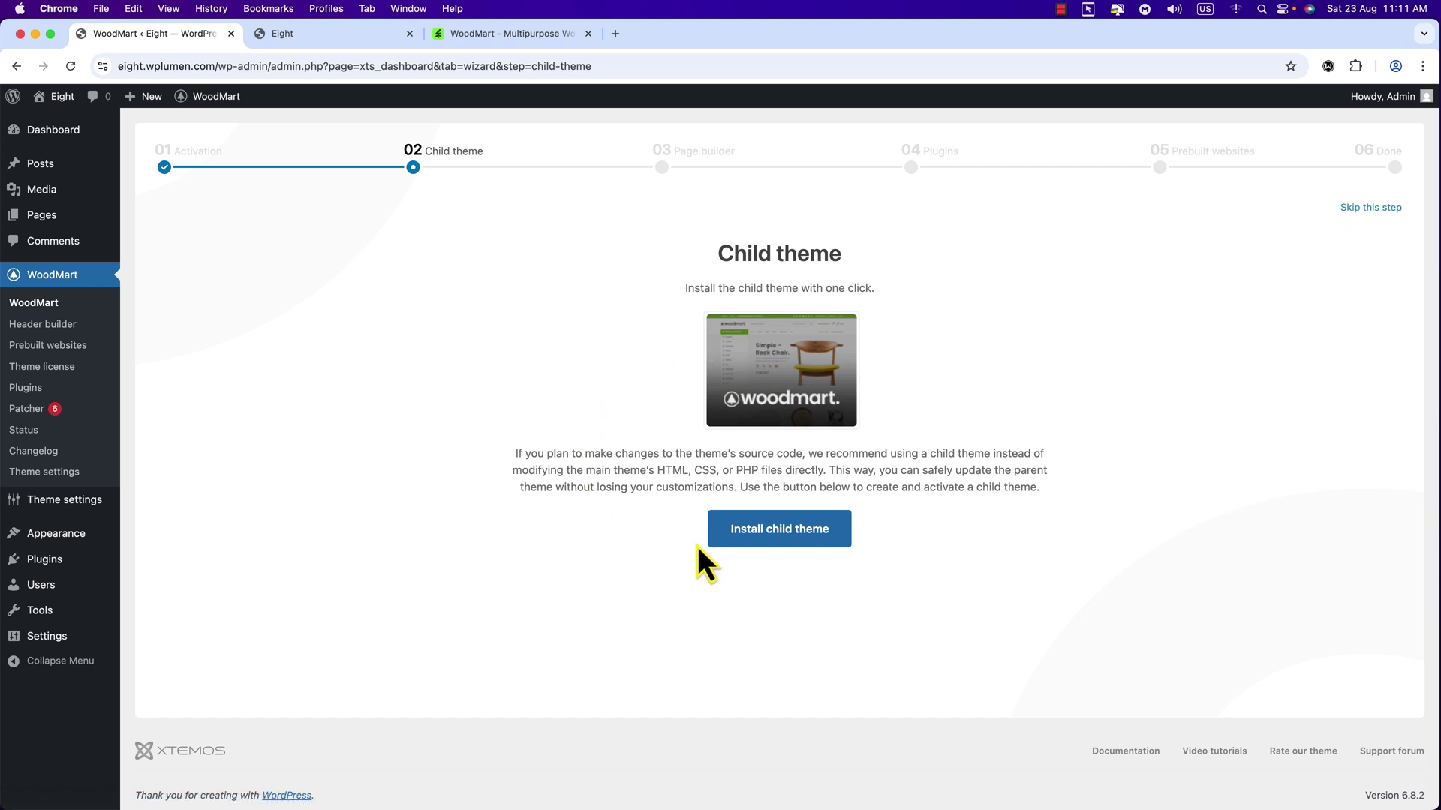
pyautogui.click(781, 534)
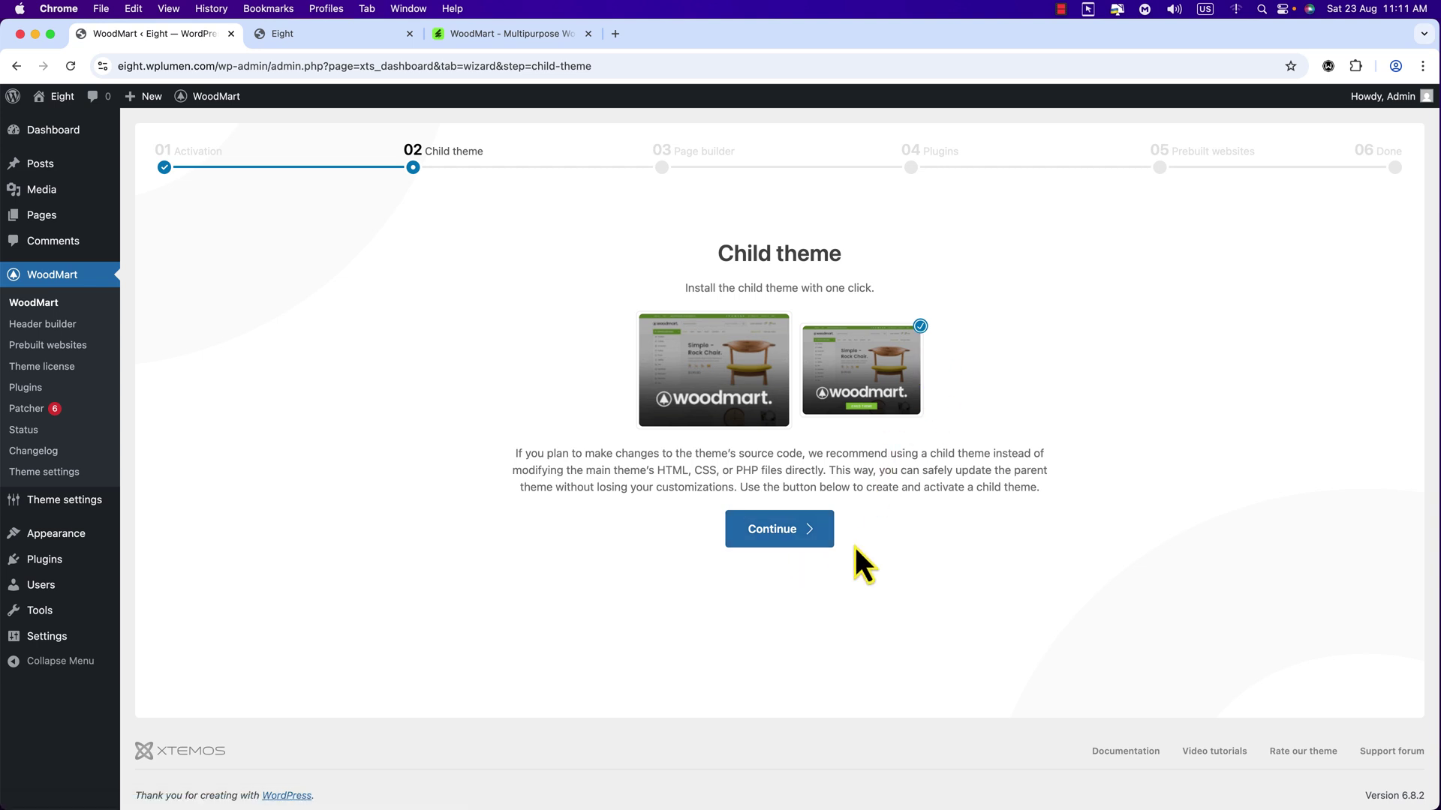
pyautogui.click(778, 541)
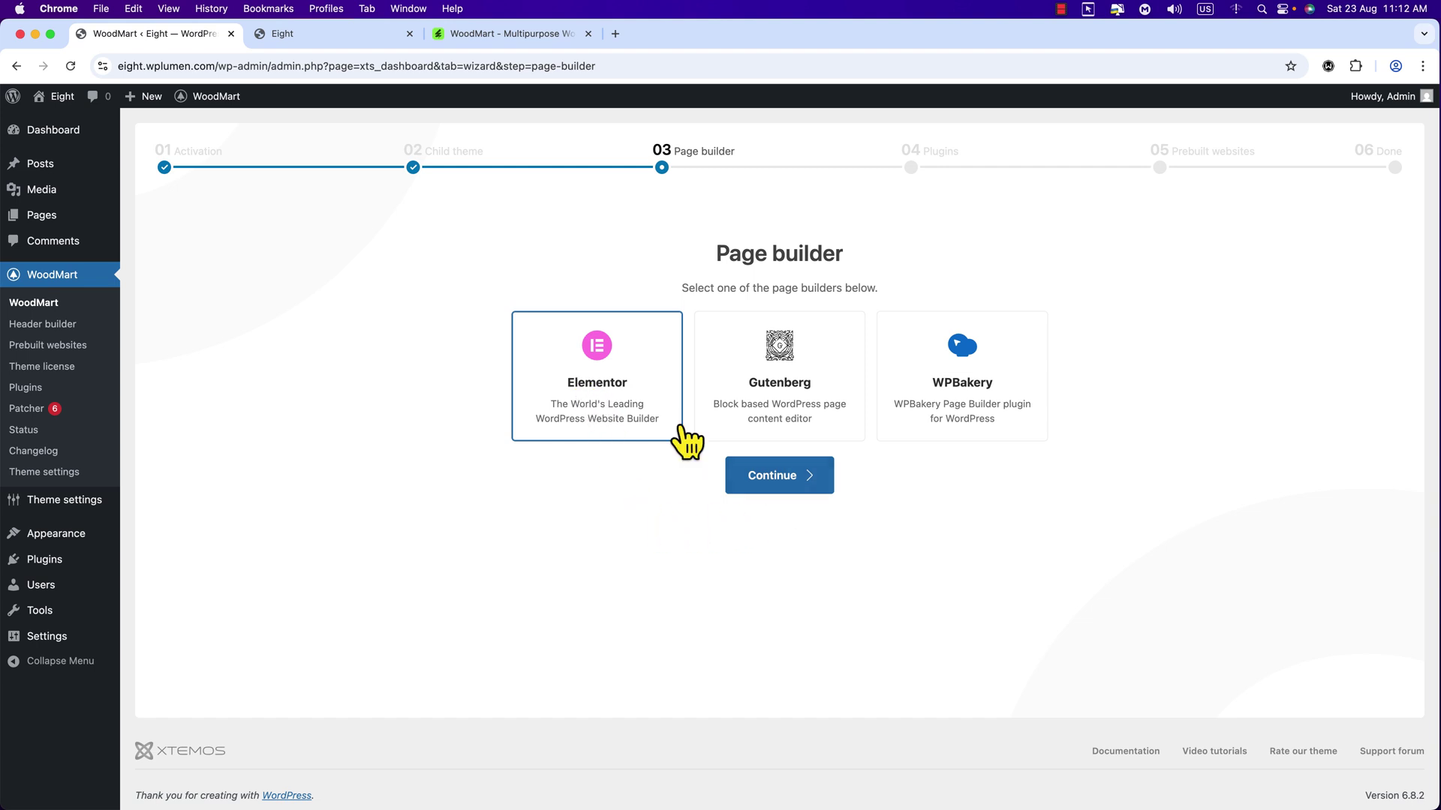
# Keep Elementor as page builder and activate all six recommended plugins, including WooCommerce.
pyautogui.click(765, 477)
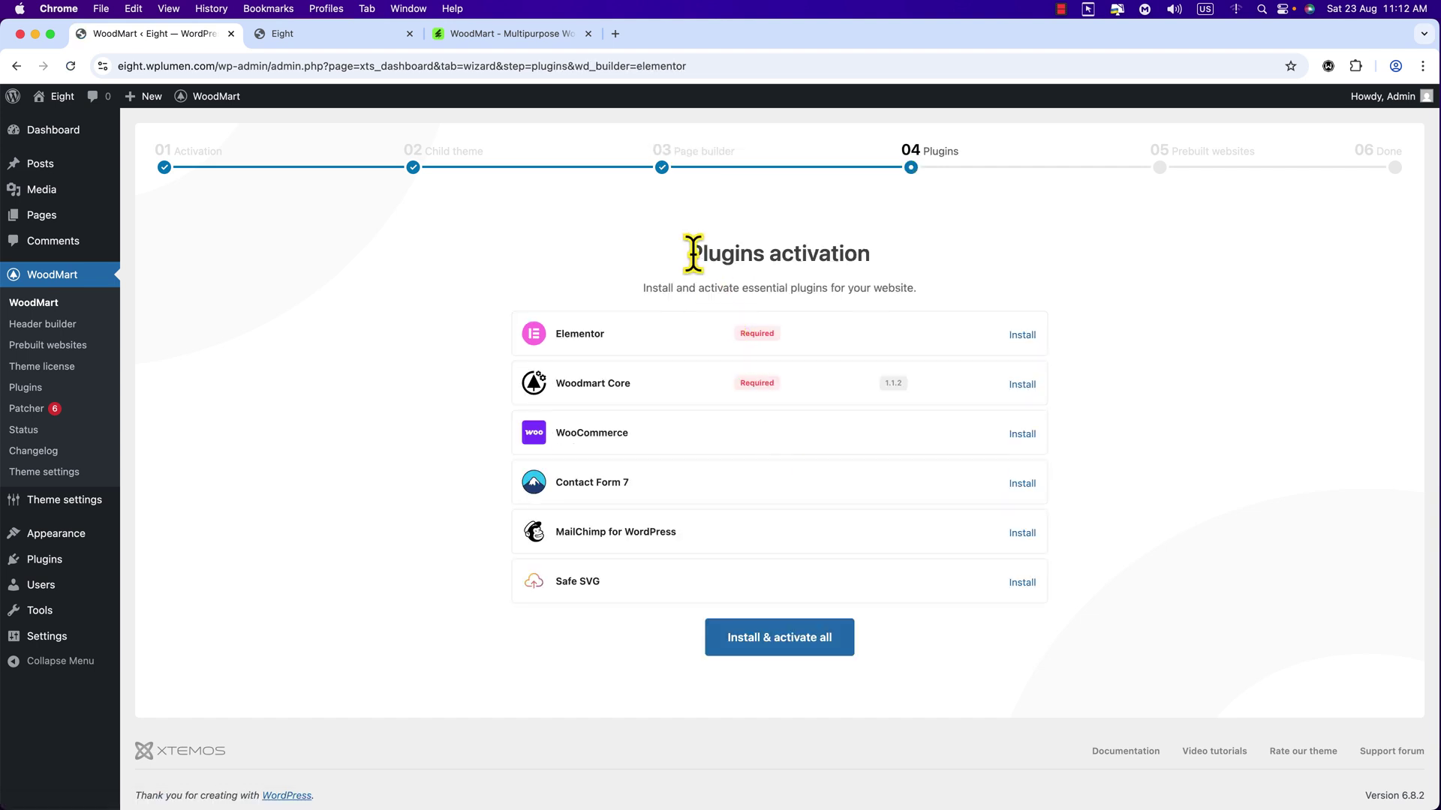
pyautogui.moveTo(692, 254); pyautogui.dragTo(860, 255)
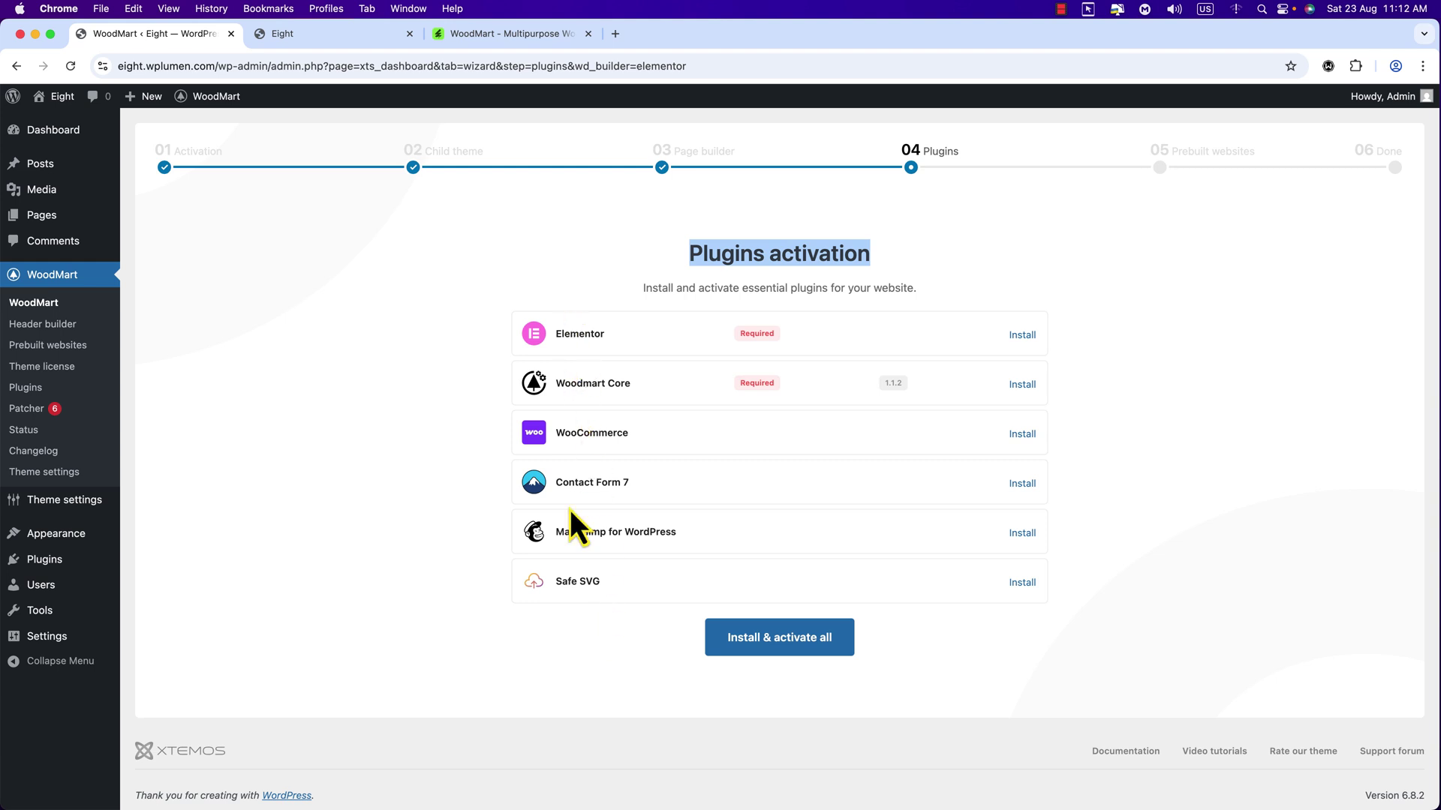
pyautogui.click(573, 681)
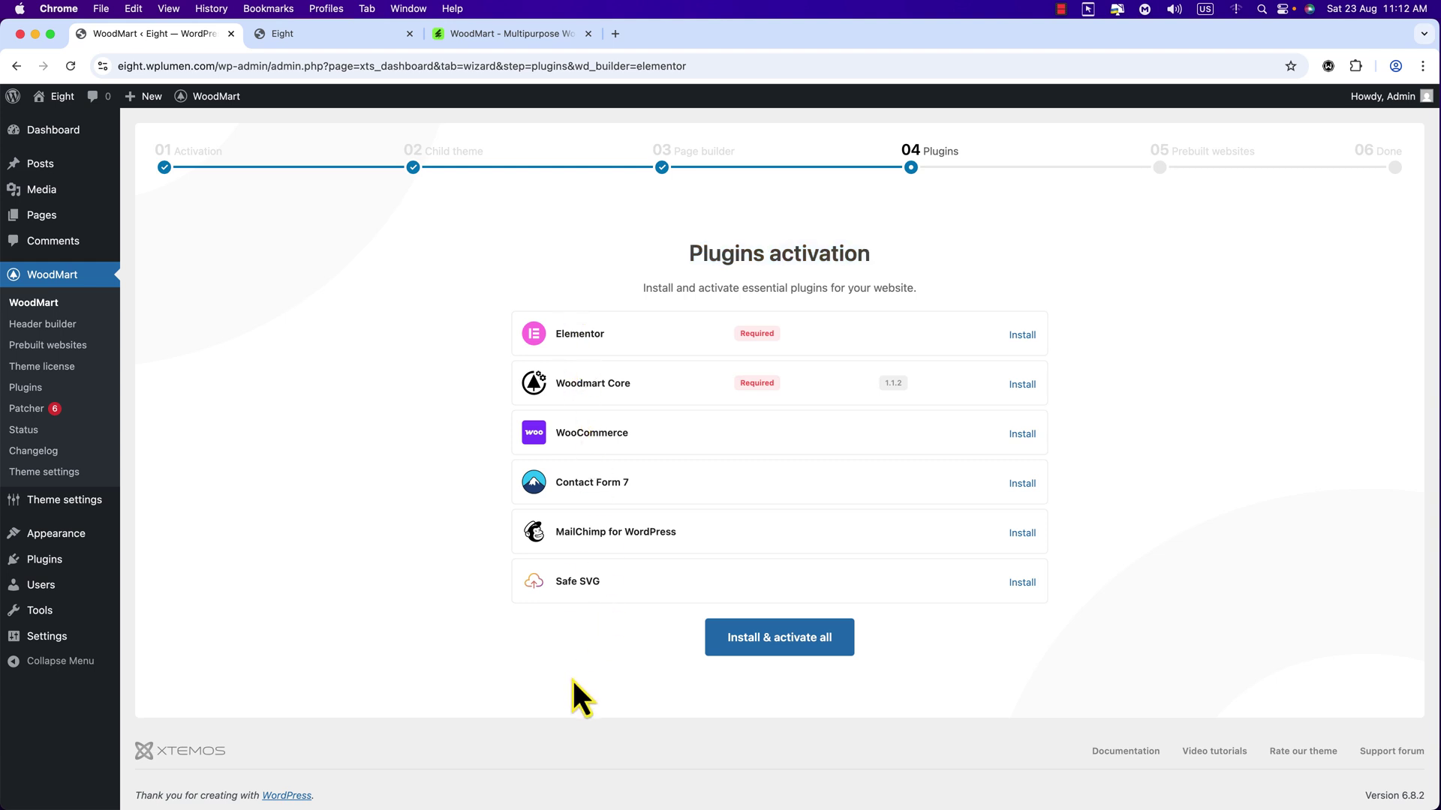
pyautogui.click(794, 640)
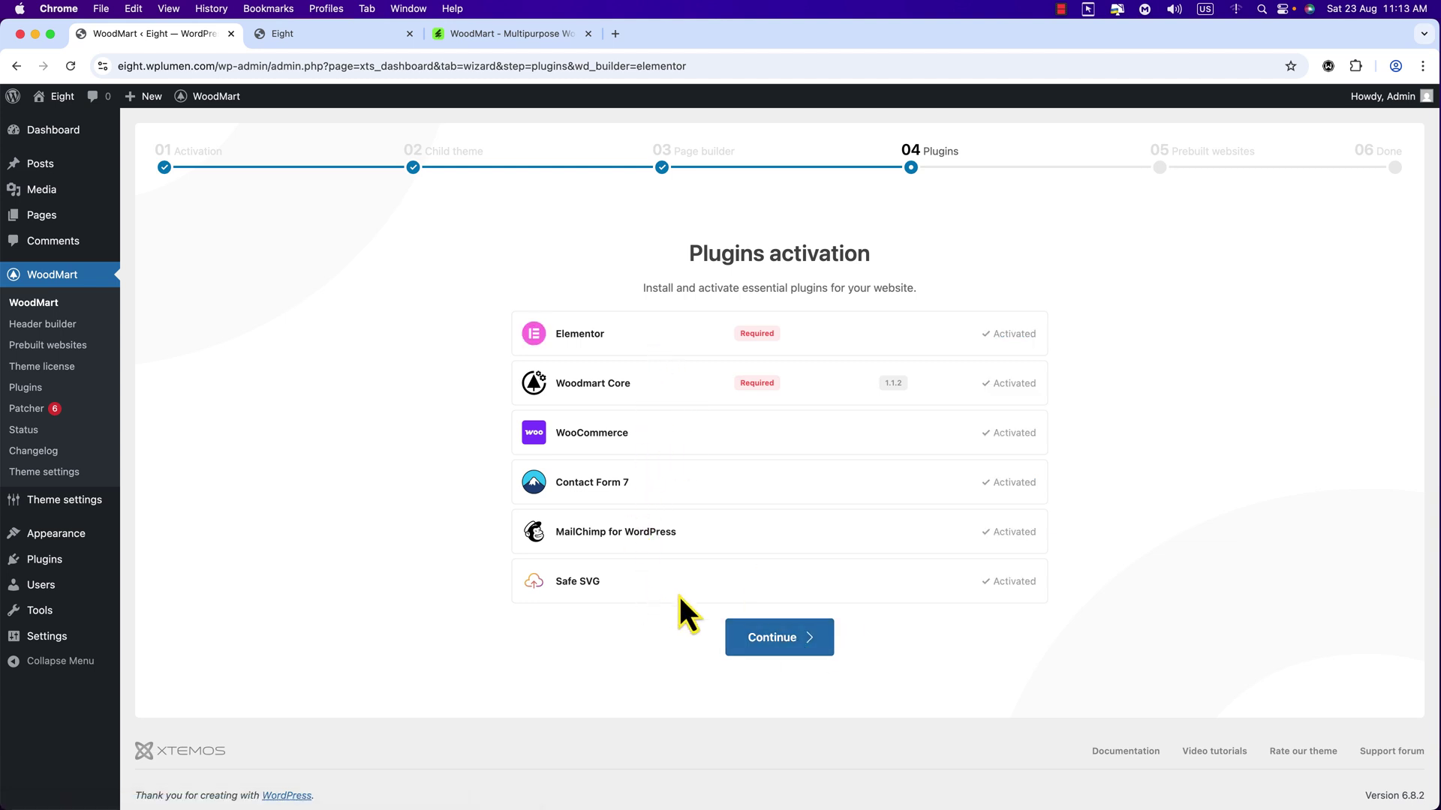
pyautogui.doubleClick(1027, 335)
pyautogui.click(787, 653)
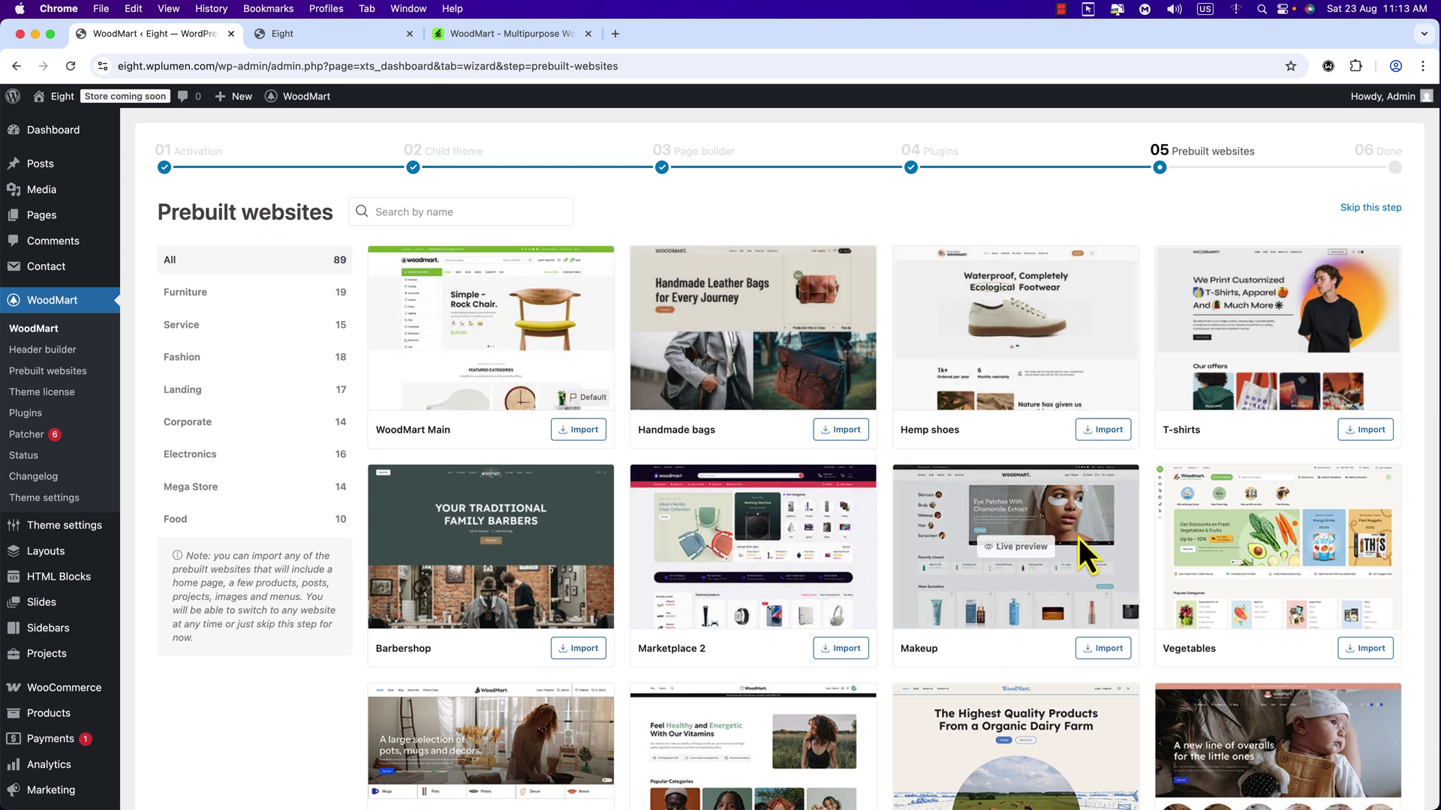
# Open a live preview of the Marketplace 2 demo and scroll through it.
pyautogui.scroll(-10, 1174, 561)
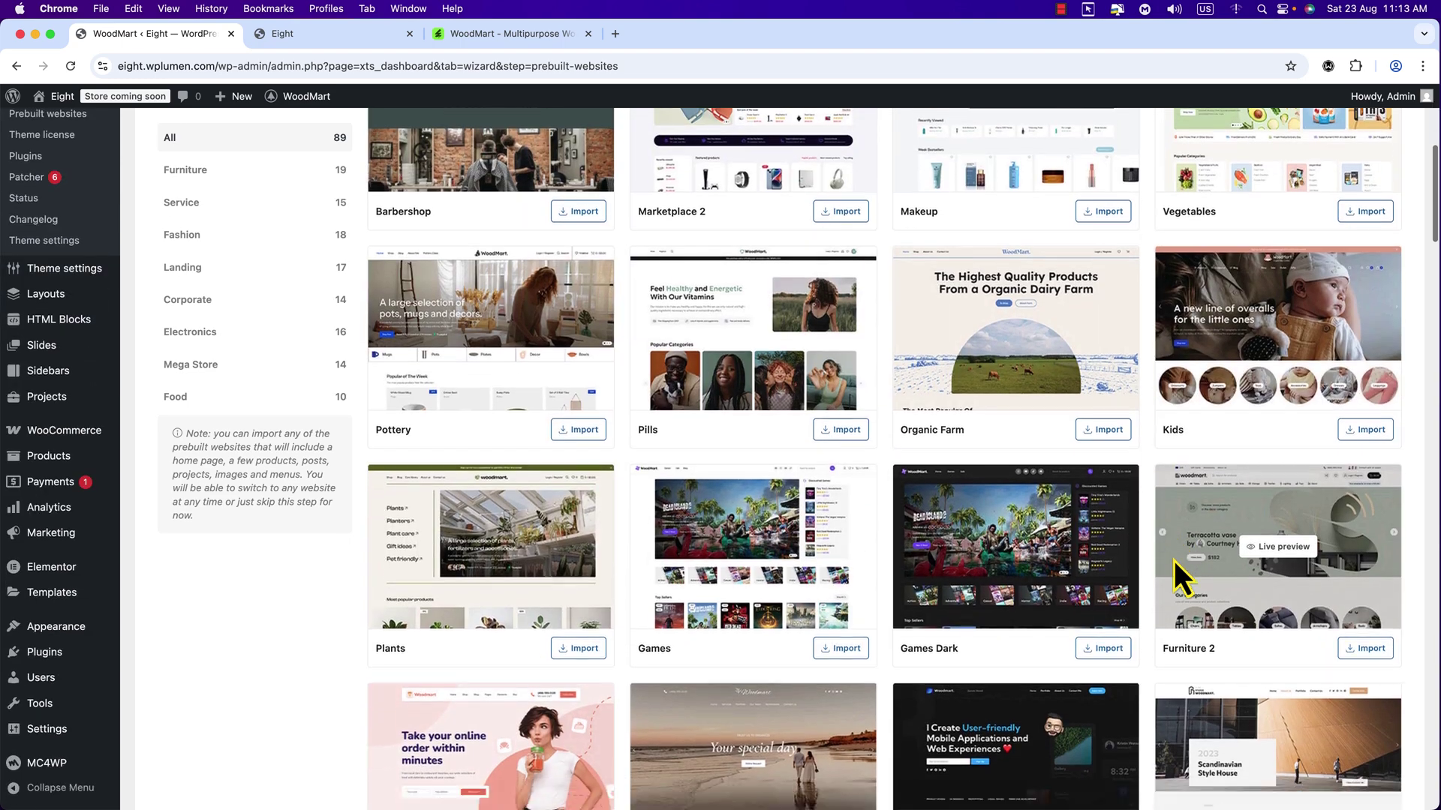
pyautogui.scroll(-3, 1173, 561)
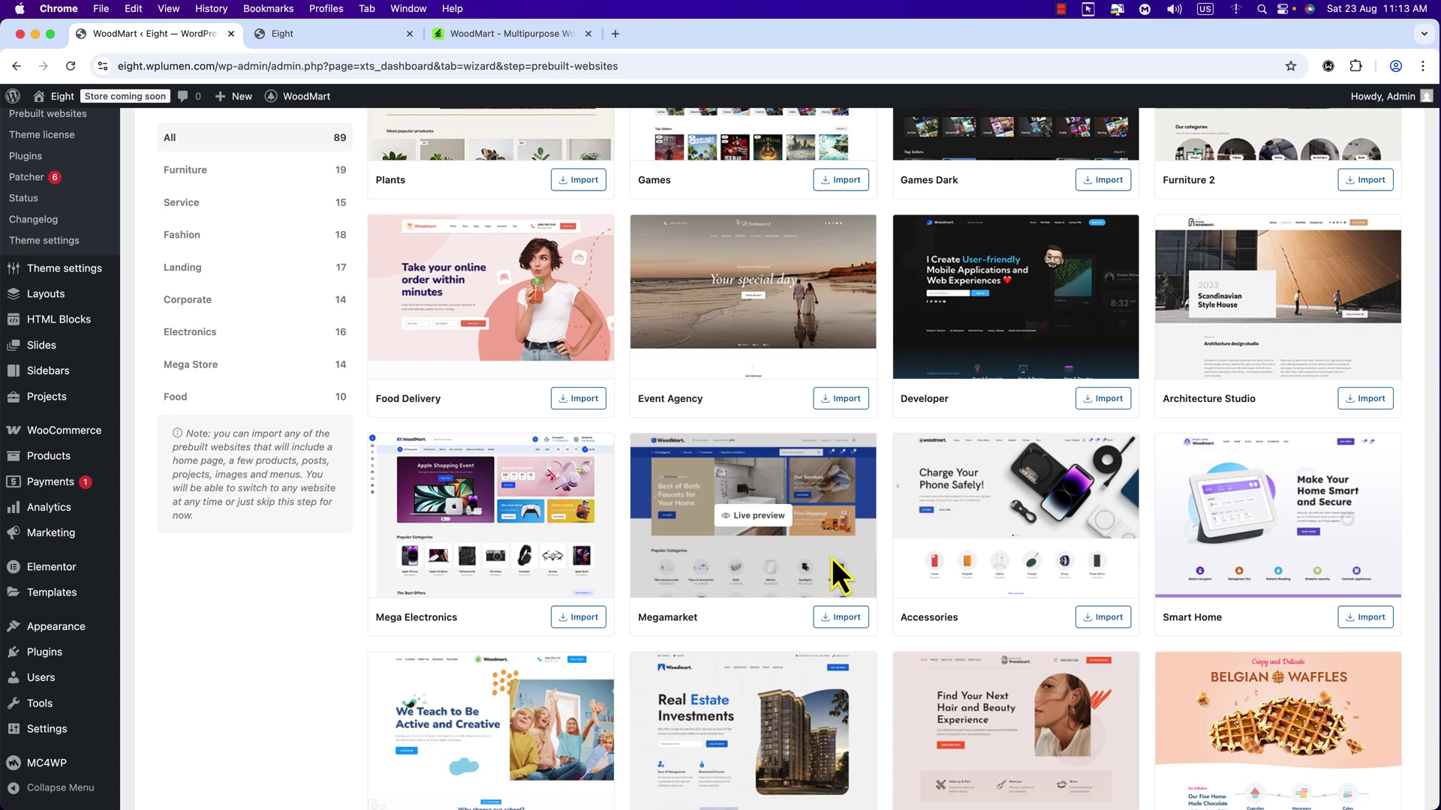
pyautogui.scroll(13, 828, 559)
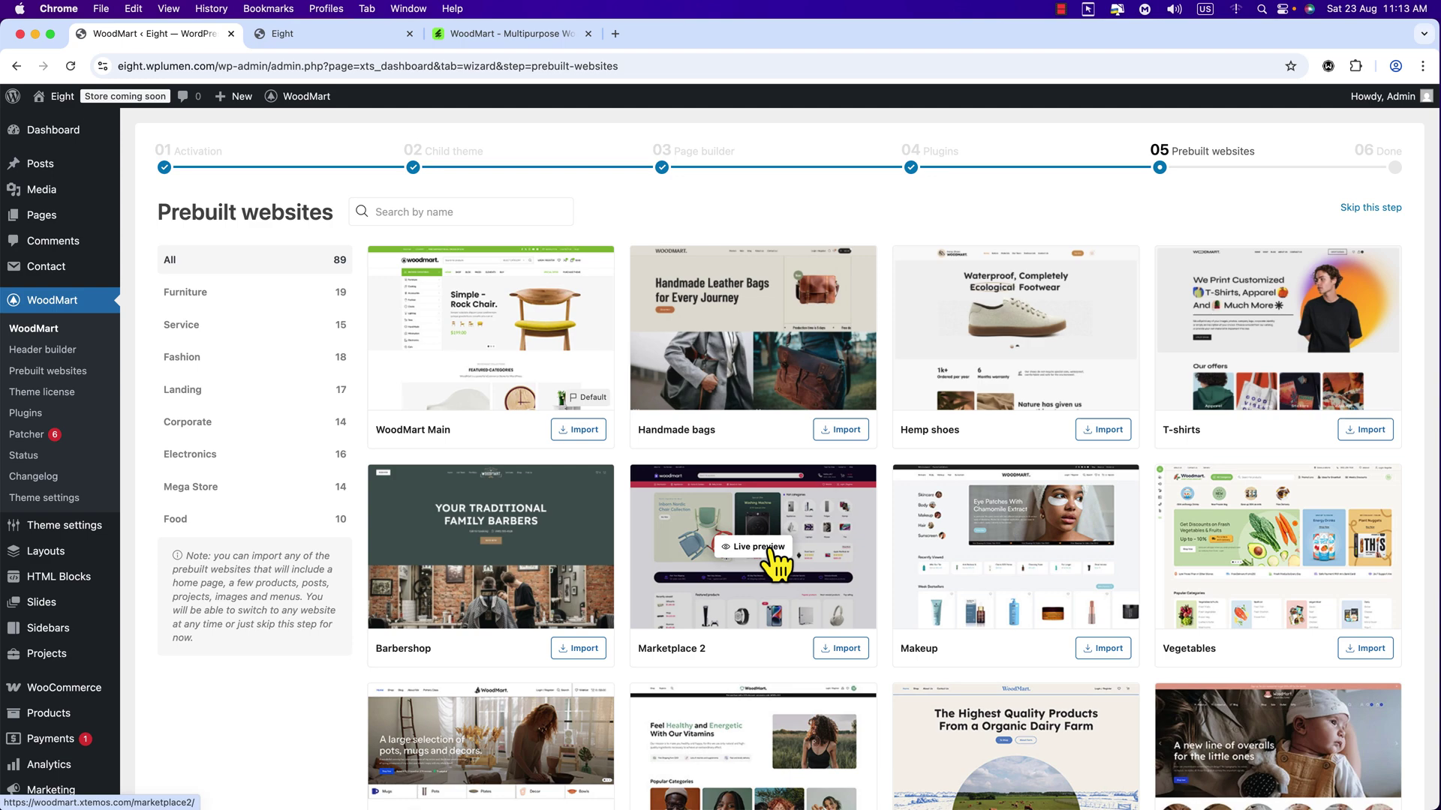
pyautogui.click(762, 549)
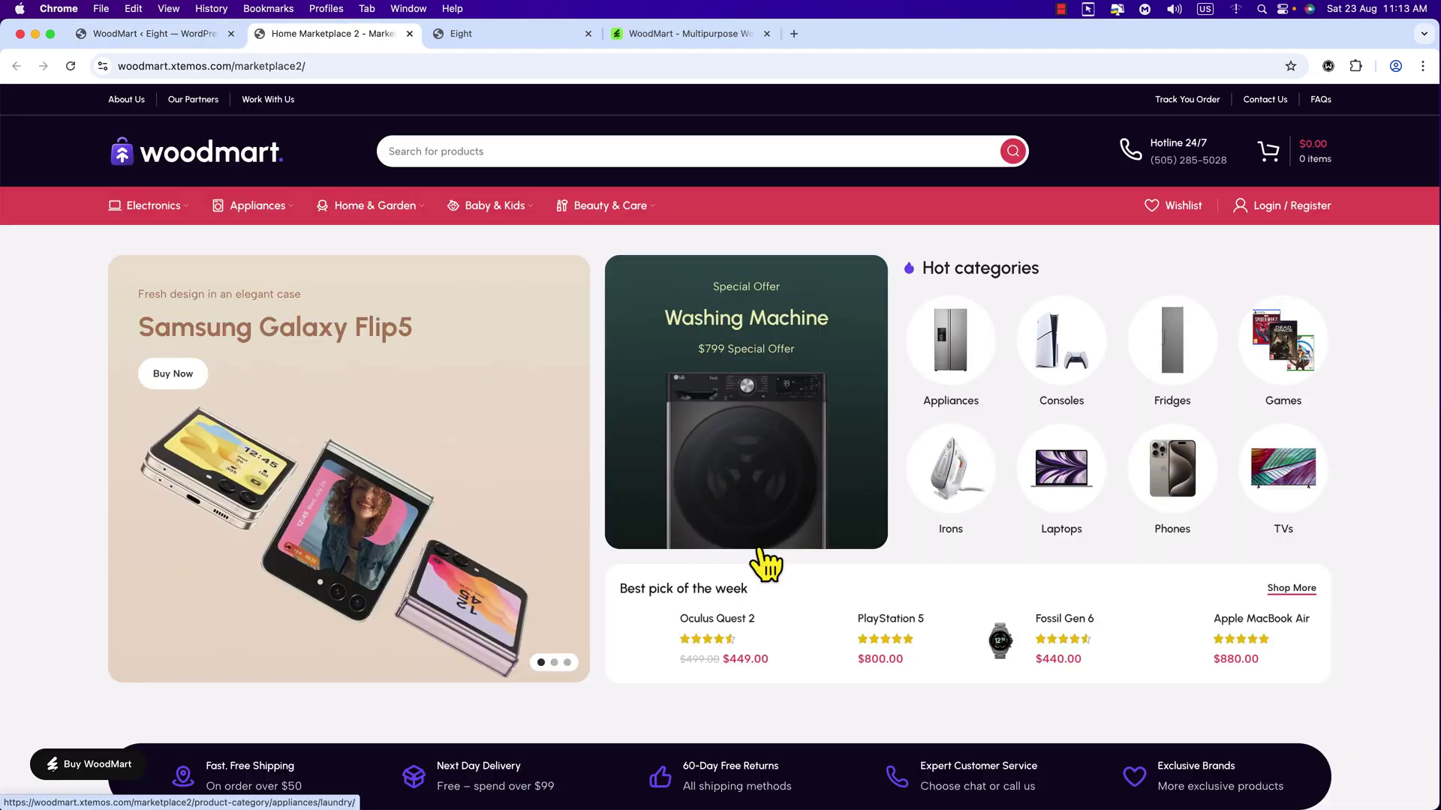
pyautogui.scroll(-10, 762, 522)
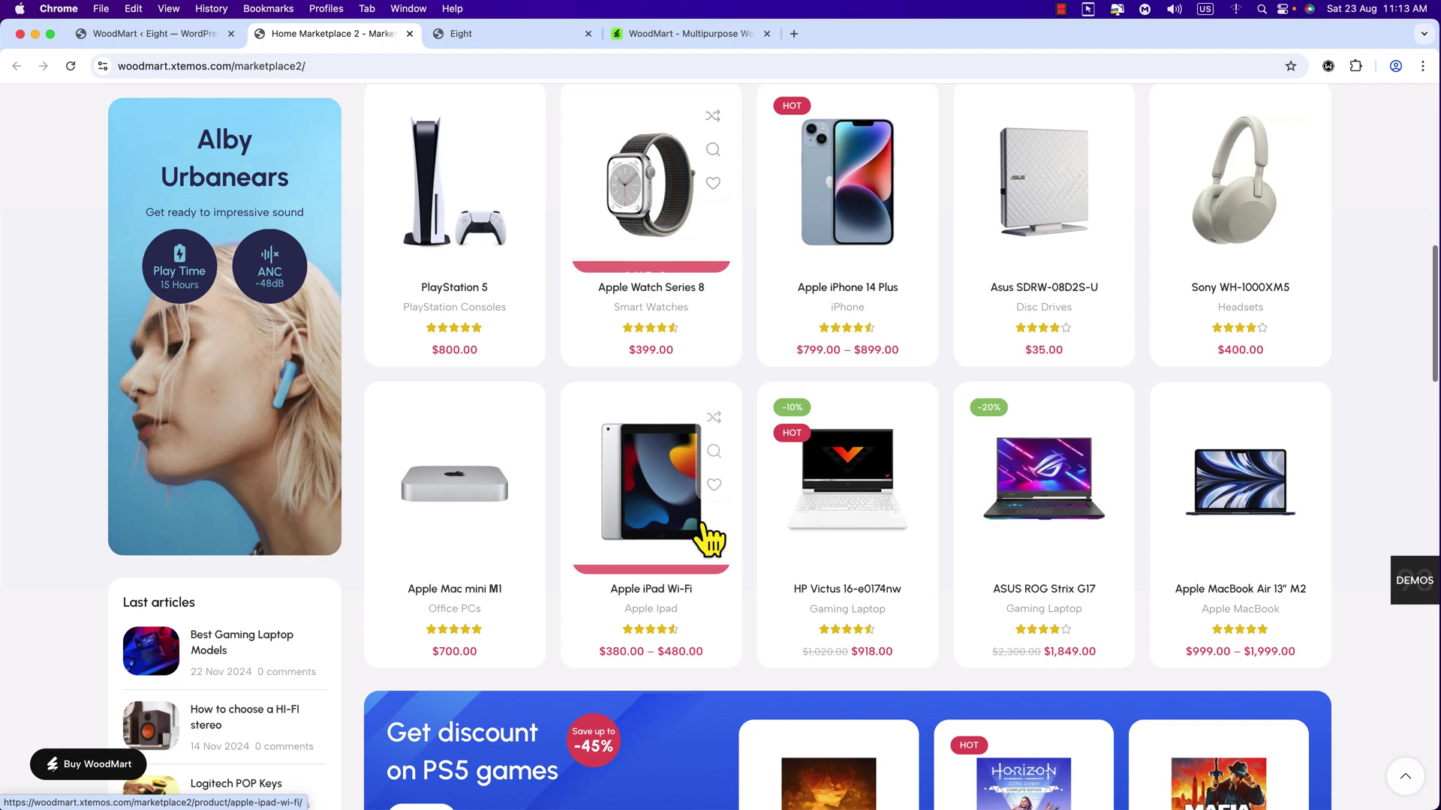
pyautogui.scroll(-9, 705, 537)
pyautogui.scroll(19, 705, 537)
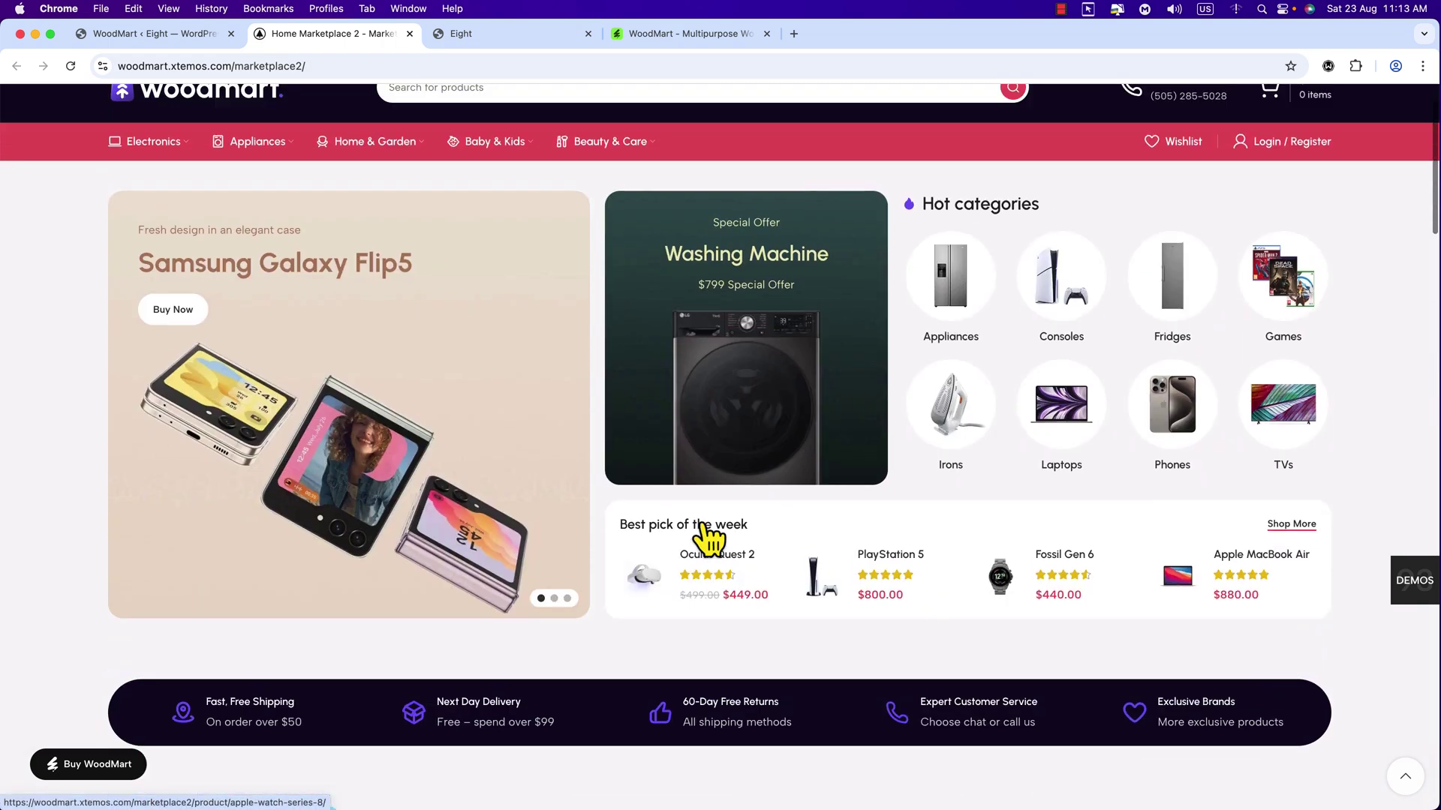
pyautogui.scroll(2, 705, 537)
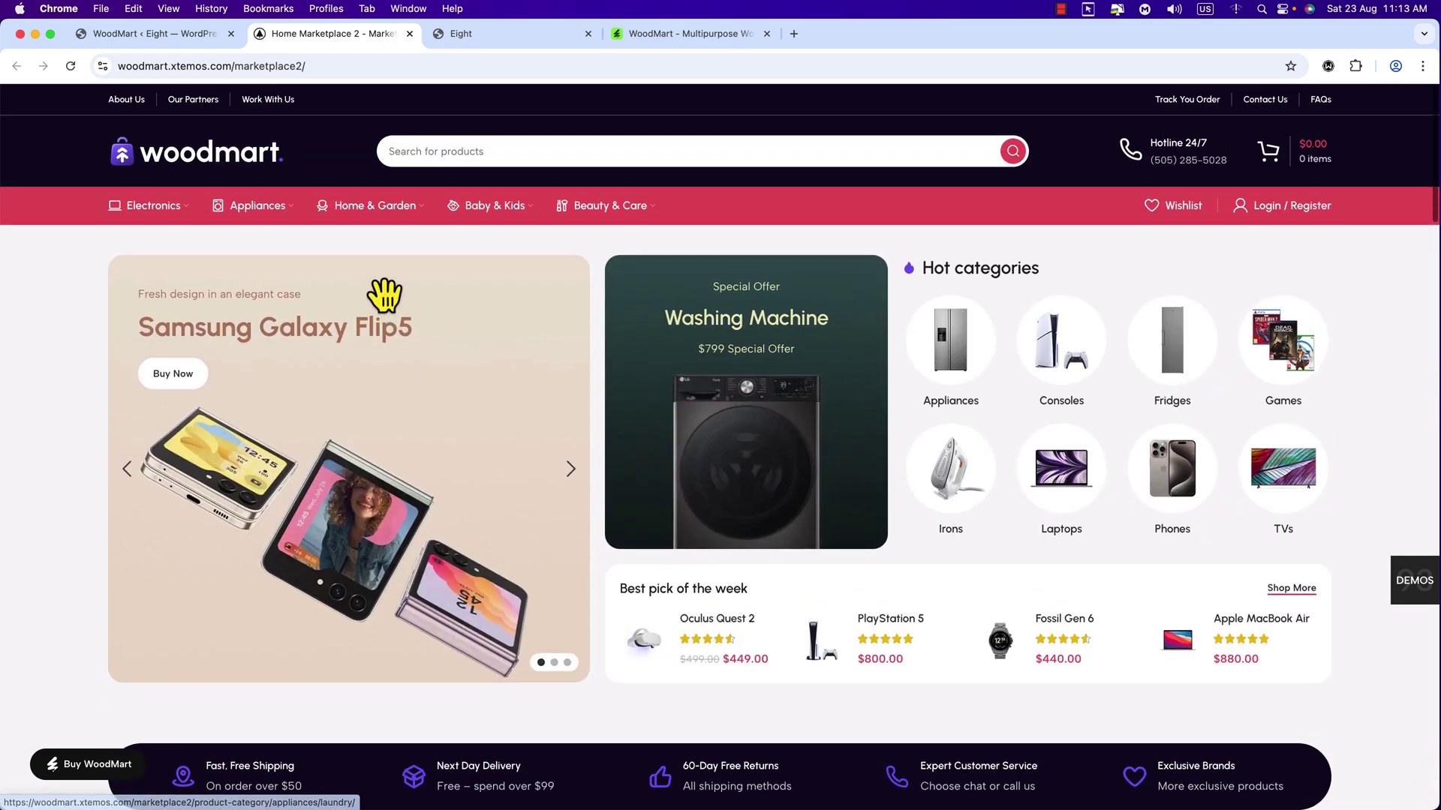
# Back in the wizard tab, import the Marketplace 2 demo and wait for completion.
pyautogui.click(173, 39)
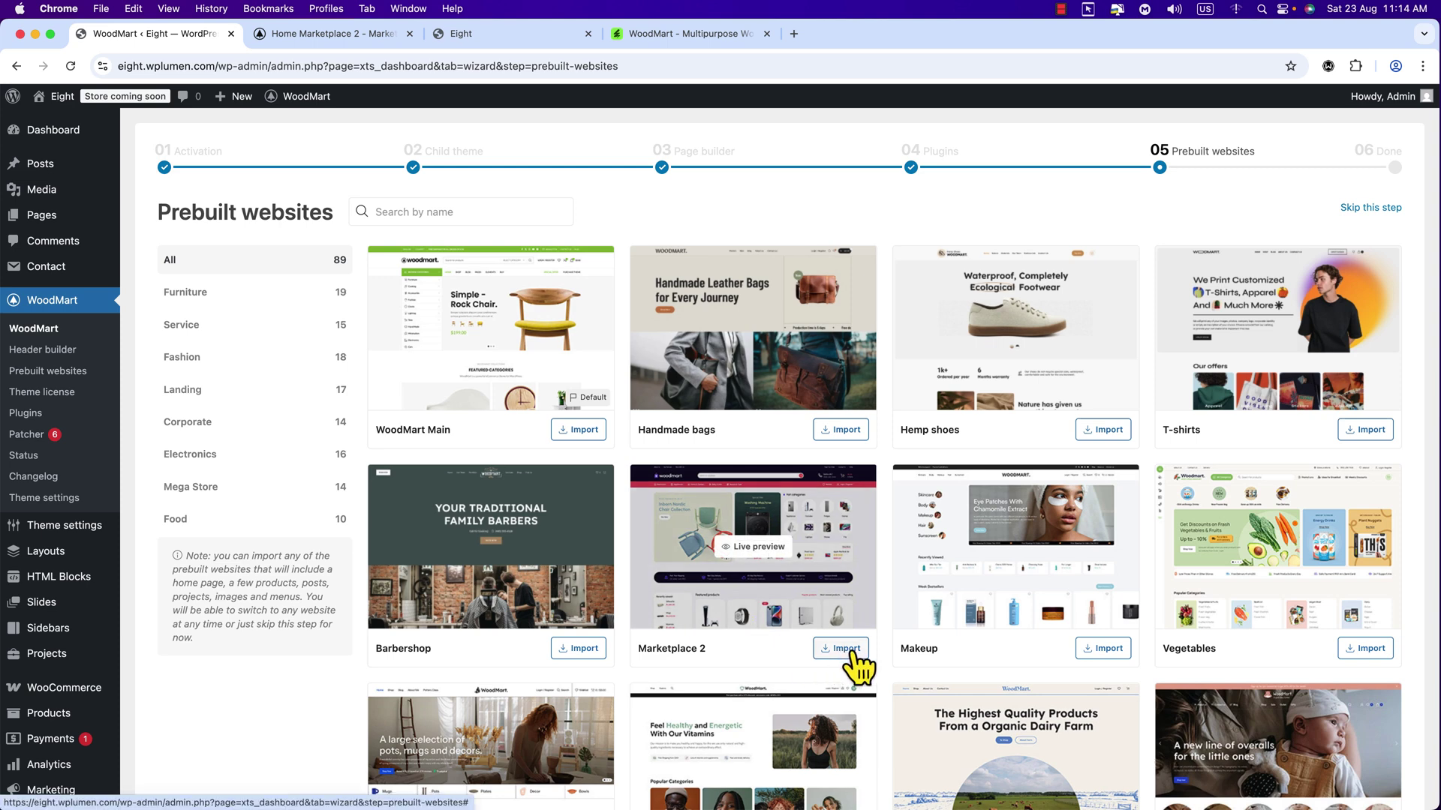
pyautogui.click(846, 649)
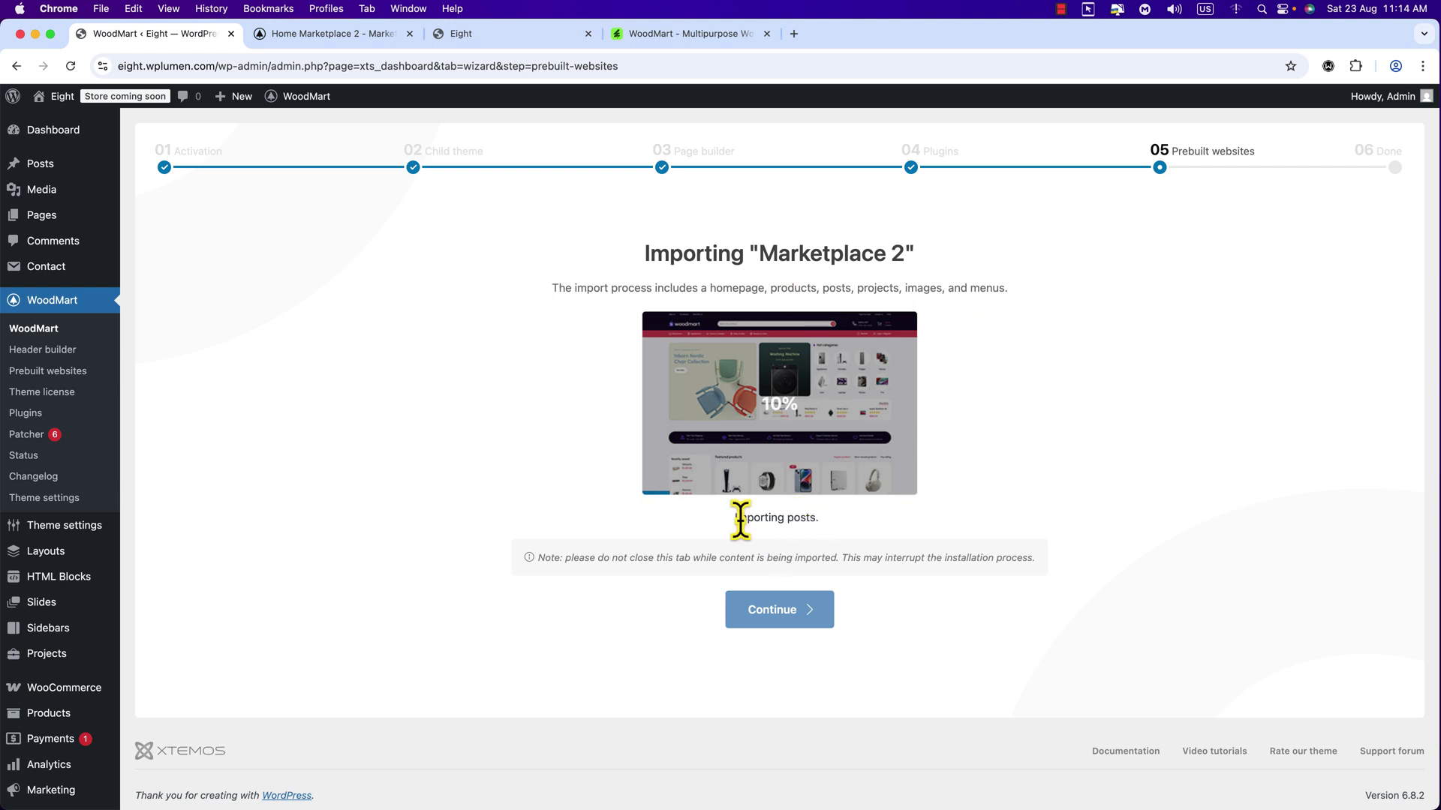
pyautogui.moveTo(734, 524); pyautogui.dragTo(829, 524)
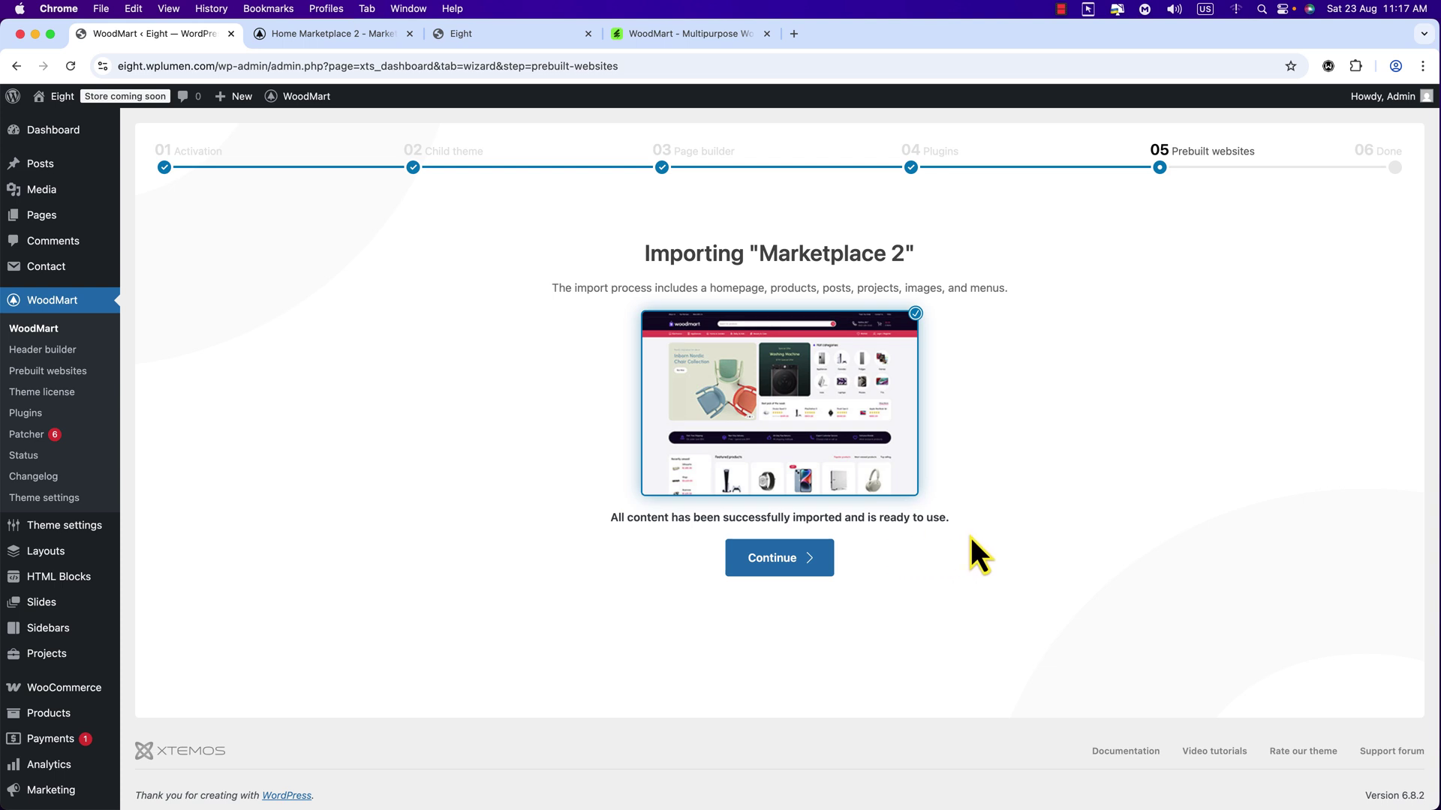
# Continue past the finished import to the wizard's 06 Done step.
pyautogui.click(781, 565)
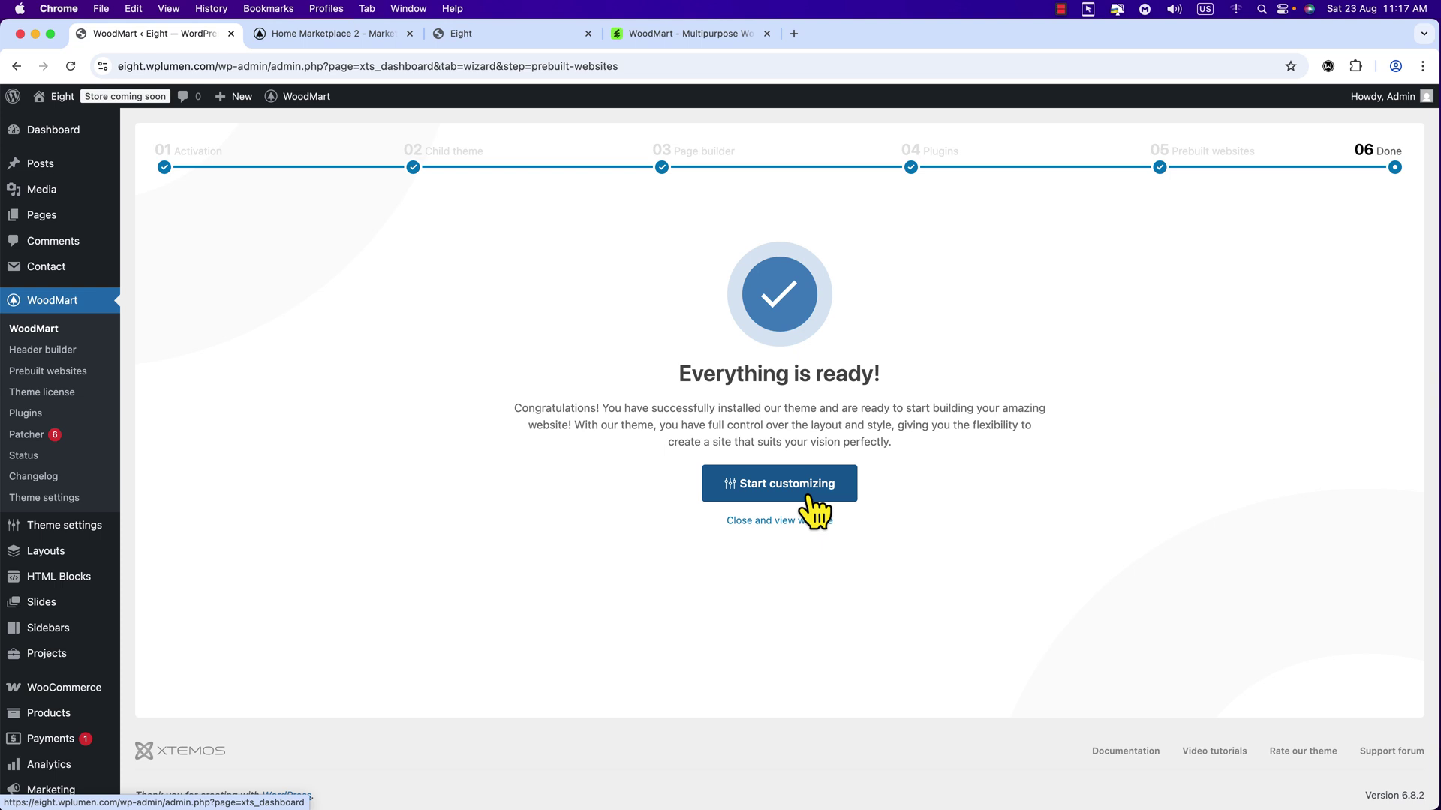
# Close the wizard and scroll the Marketplace 2 storefront homepage down and back up.
pyautogui.click(776, 523)
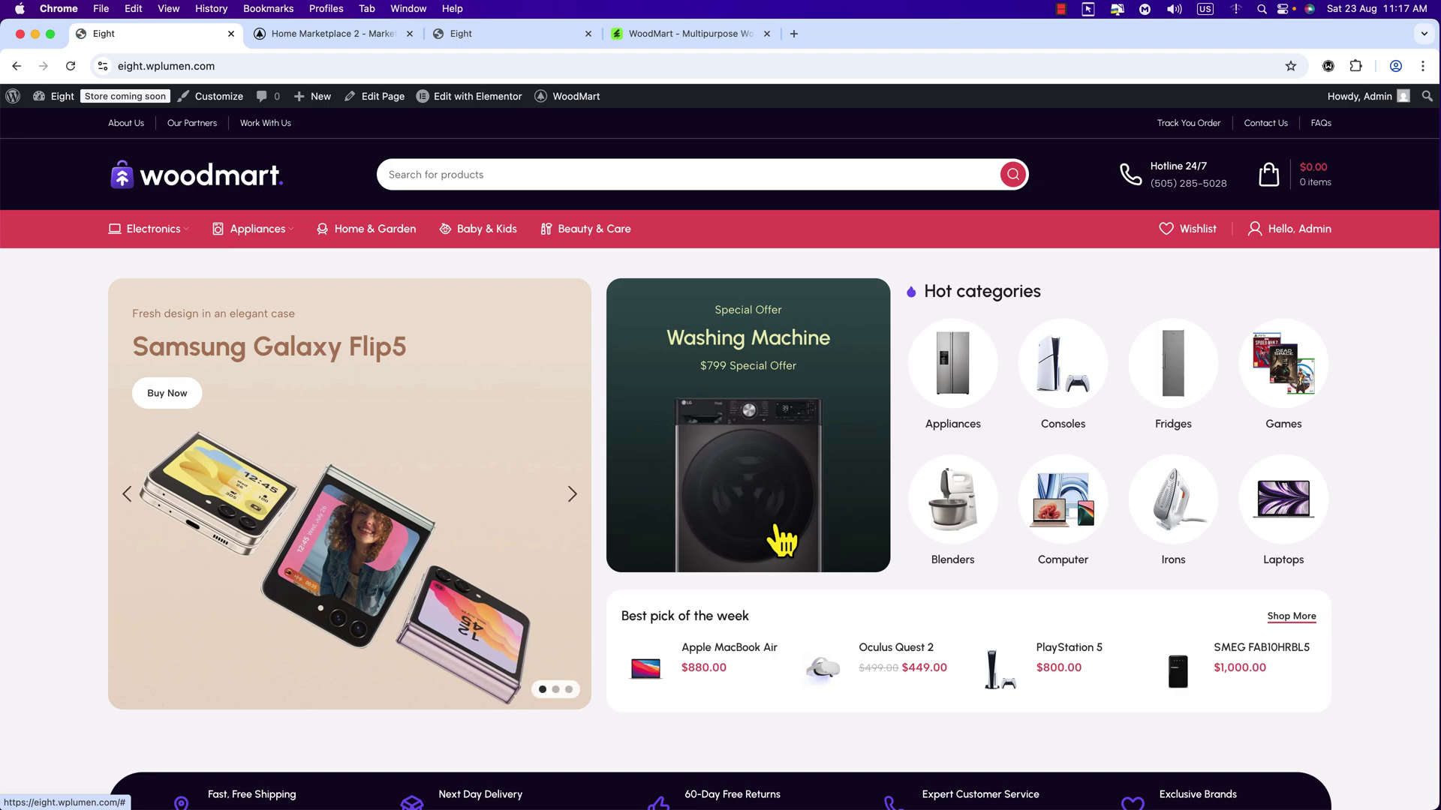
pyautogui.scroll(-10, 749, 494)
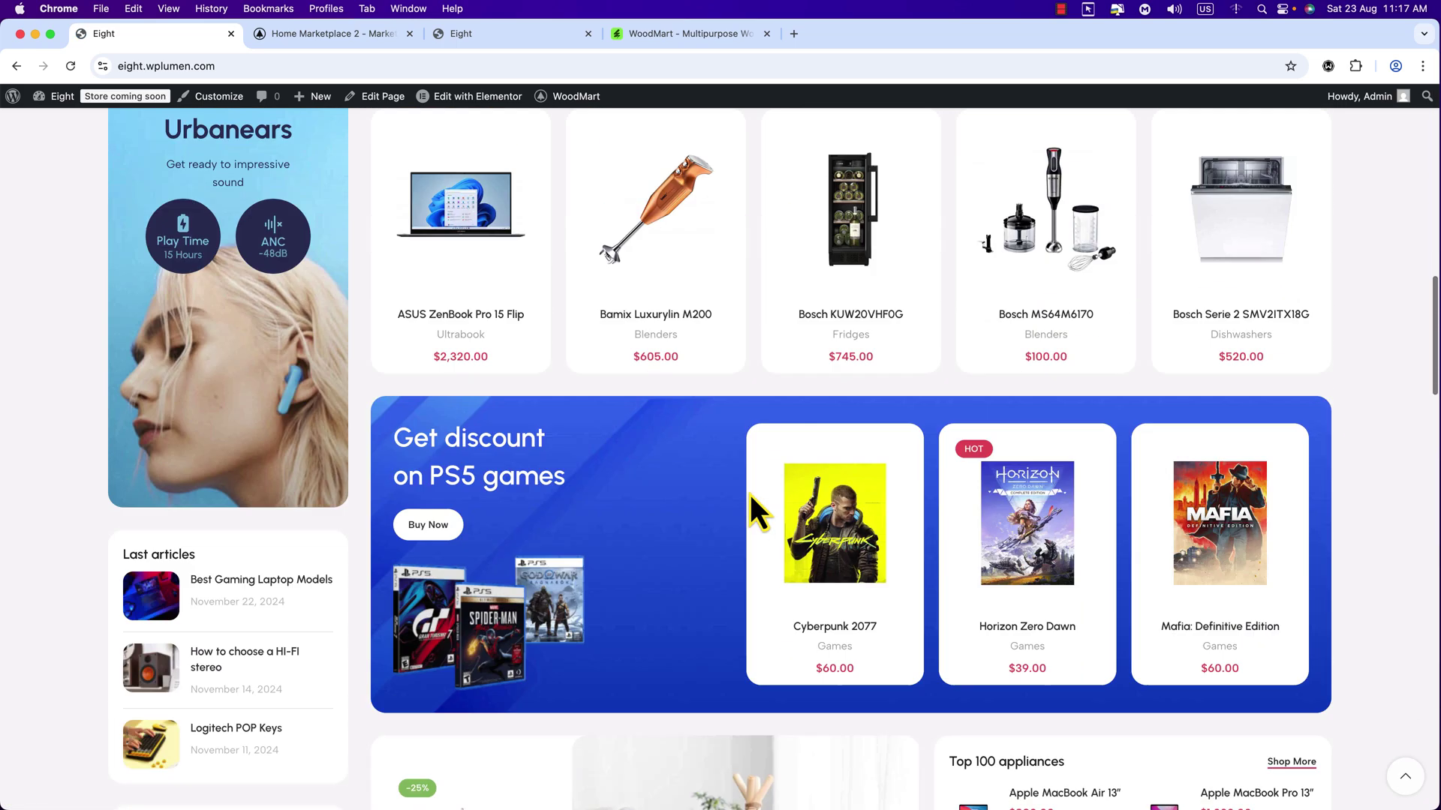
pyautogui.scroll(-15, 749, 493)
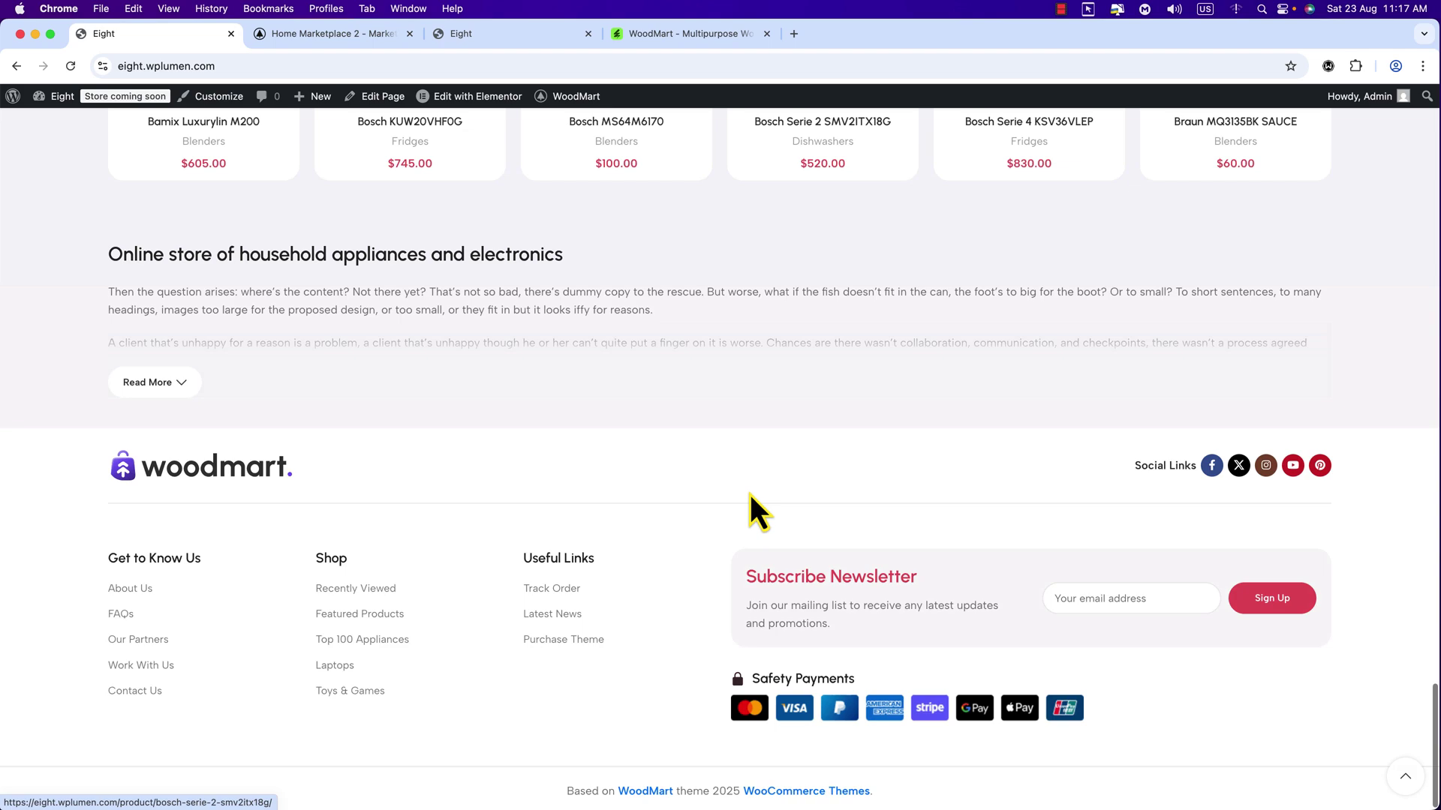
pyautogui.scroll(15, 750, 494)
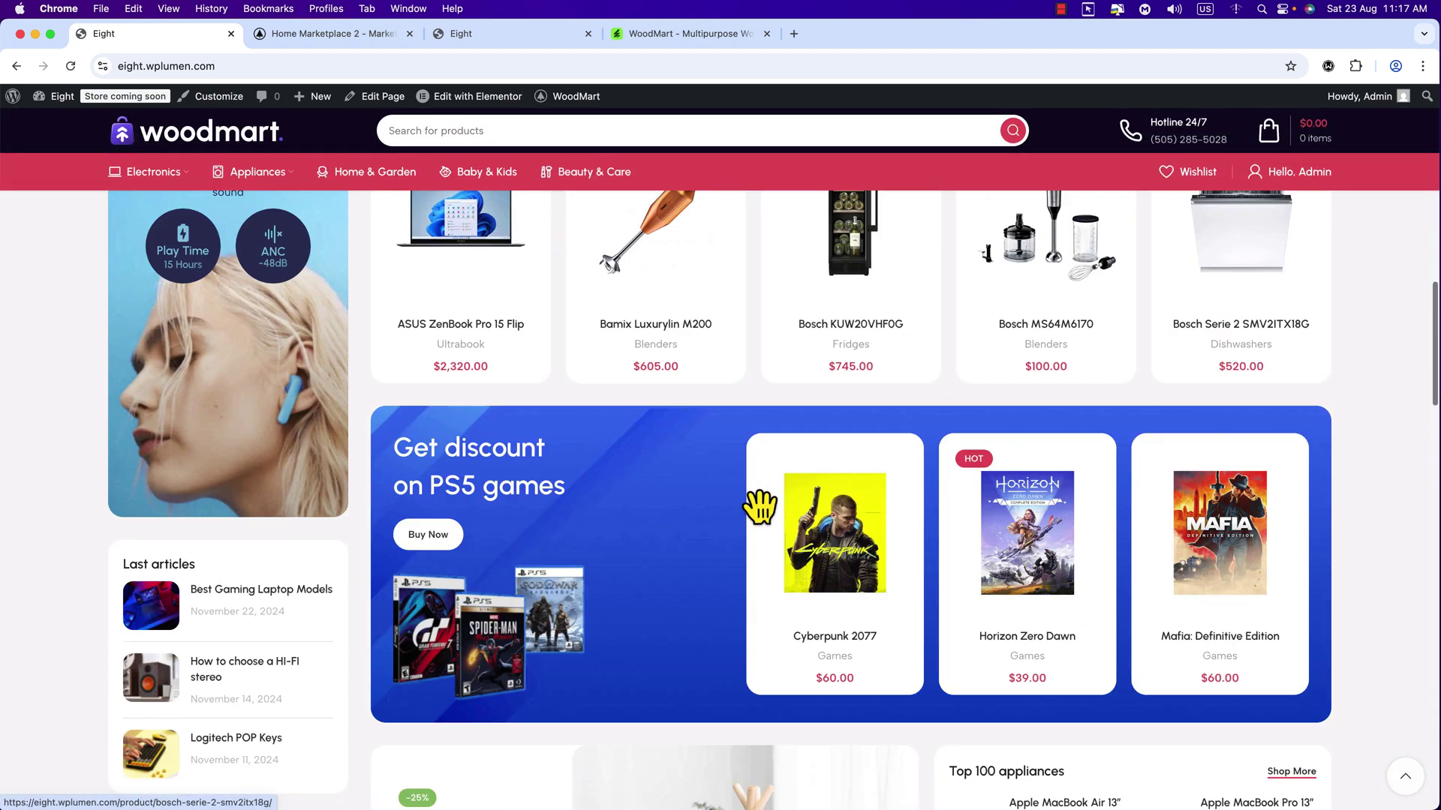
pyautogui.scroll(10, 760, 508)
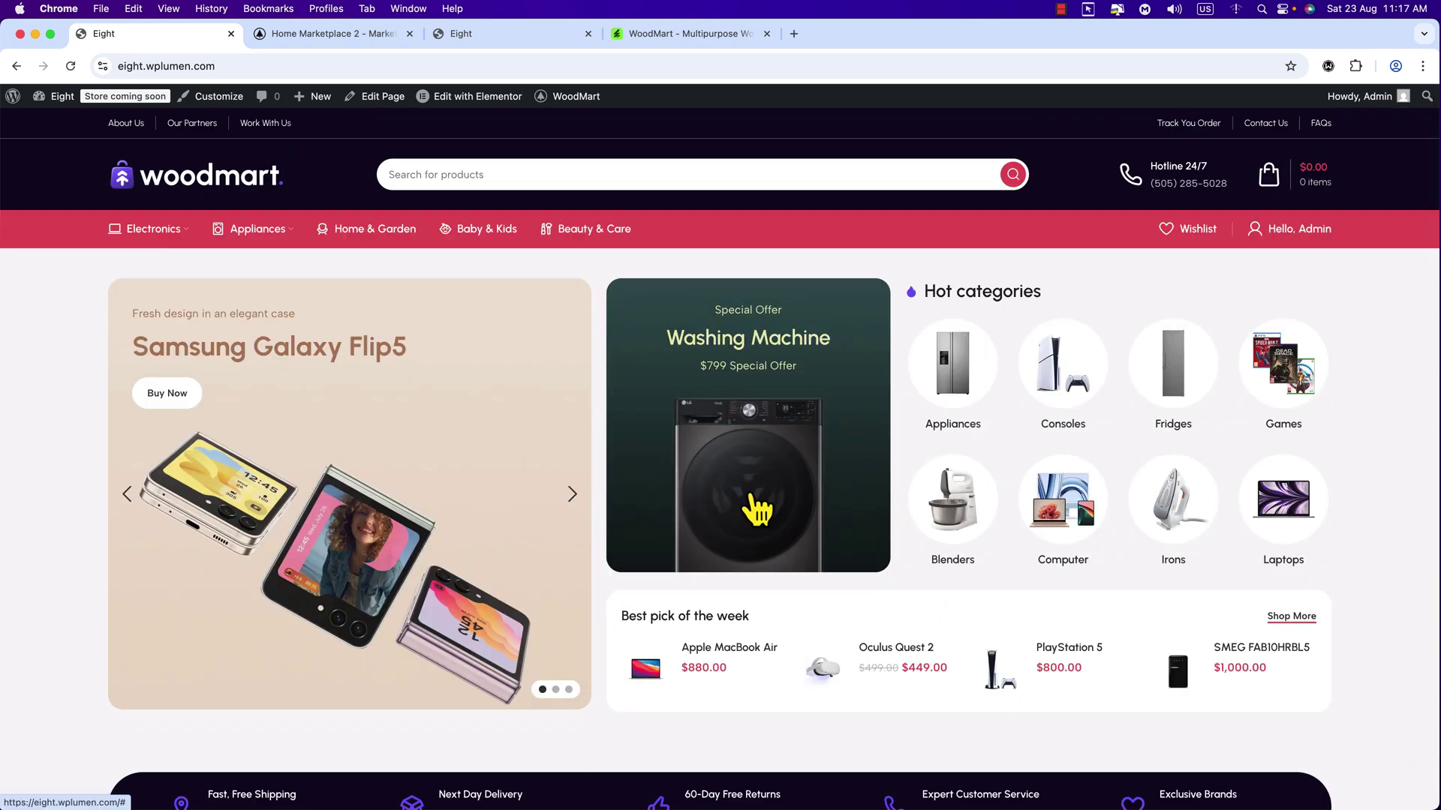